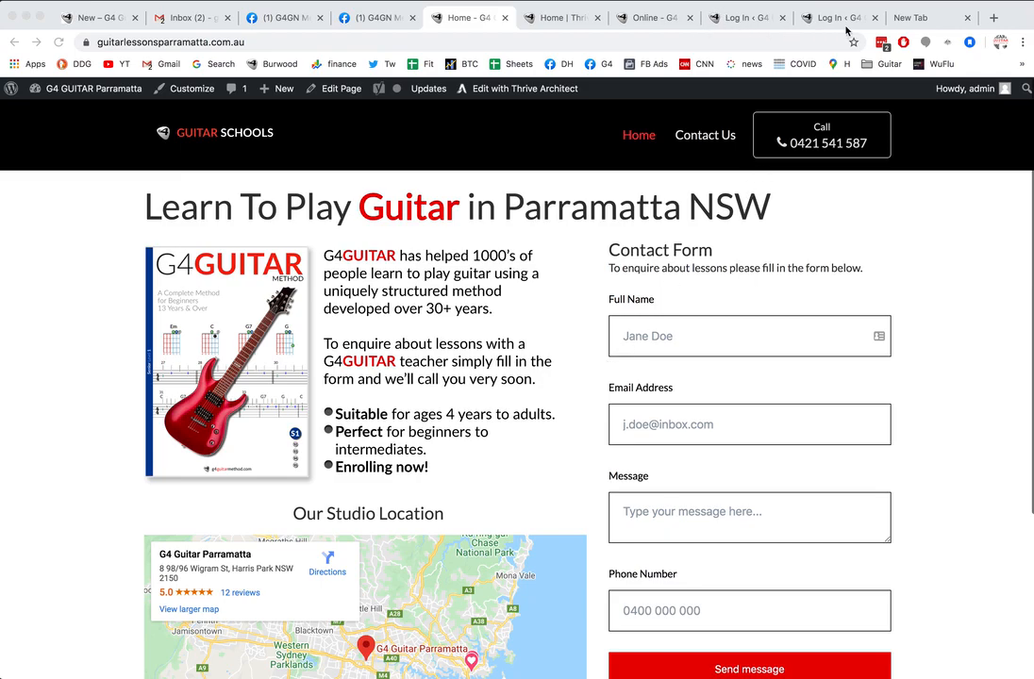
Step: Switch to the site's WordPress login page and log in to the admin dashboard with the prefilled credentials
{"action": "left_click", "coordinate": [906, 20]}
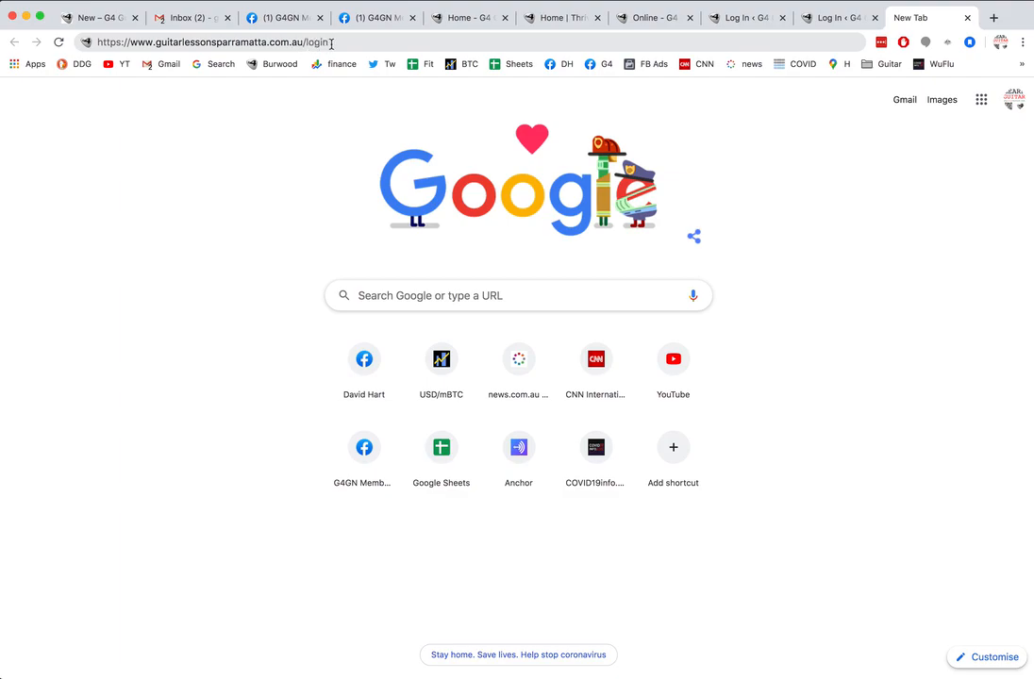
{"action": "left_click", "coordinate": [825, 21]}
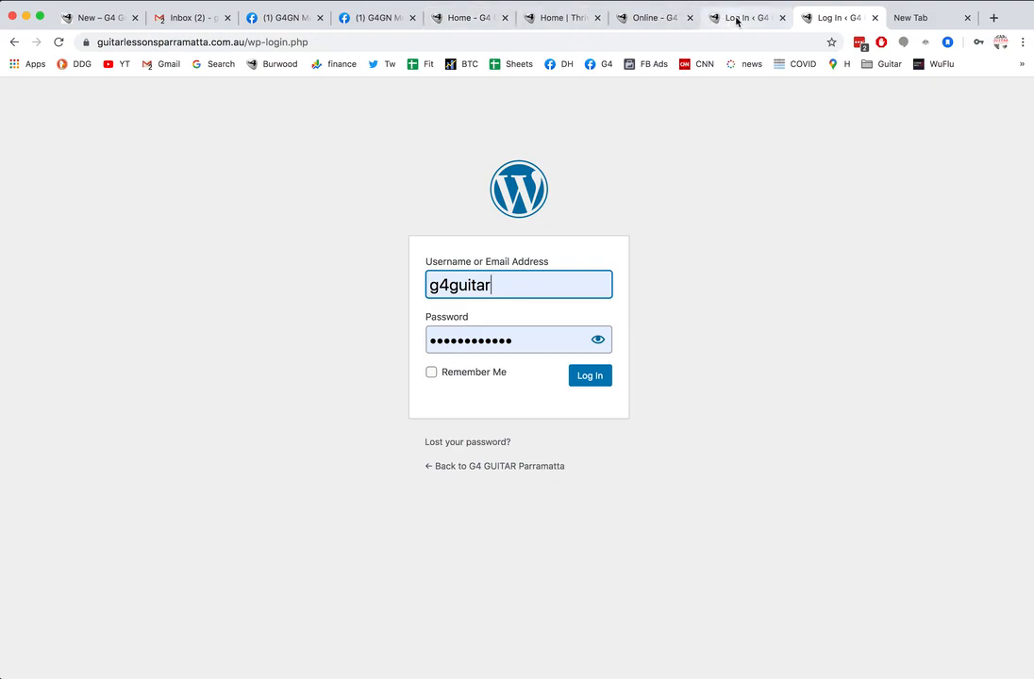
{"action": "left_click", "coordinate": [592, 379]}
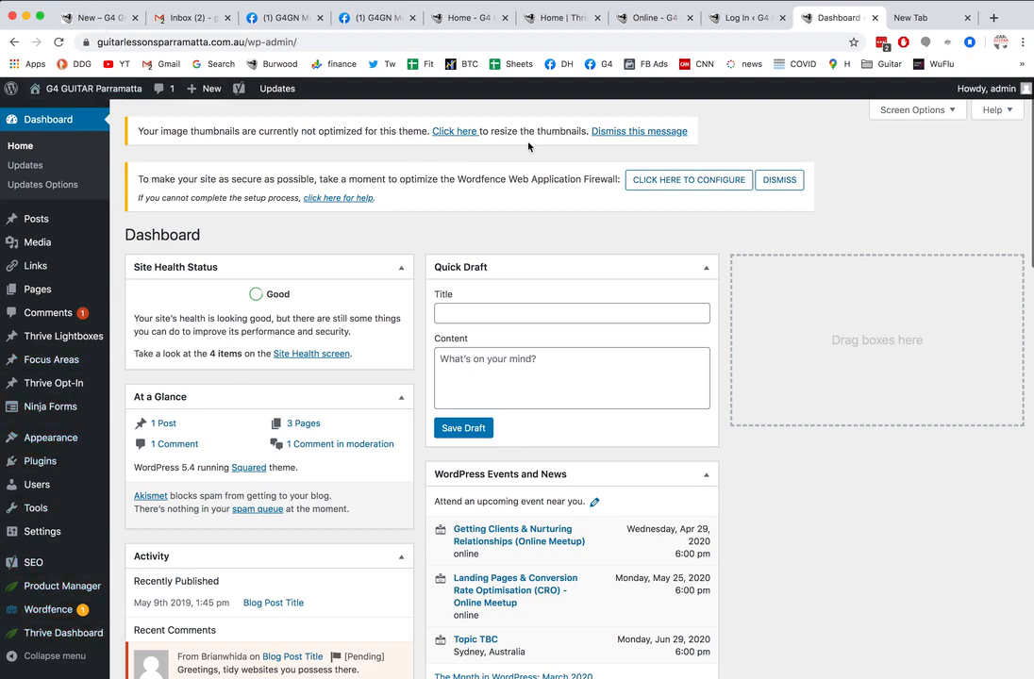
Step: Try to replace "in Parramatta" with "Online" in the home page heading in Thrive Architect, save, and close the editor
{"action": "left_click", "coordinate": [465, 19]}
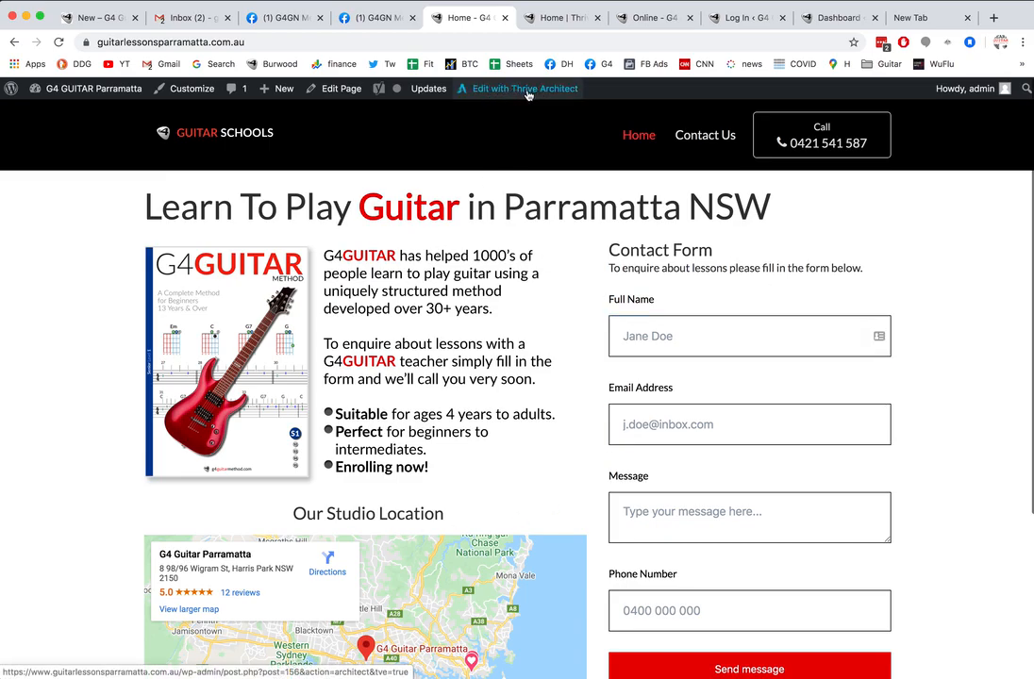
{"action": "left_click", "coordinate": [585, 23]}
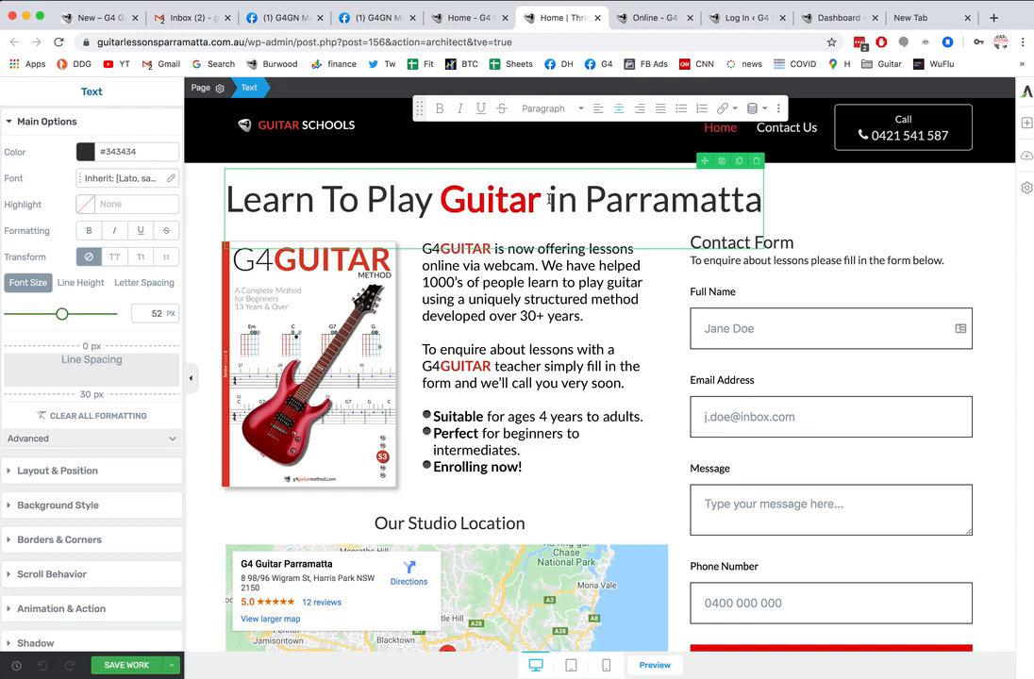
{"action": "left_click_drag", "start_coordinate": [549, 199], "coordinate": [762, 199]}
{"action": "type", "text": "Online"}
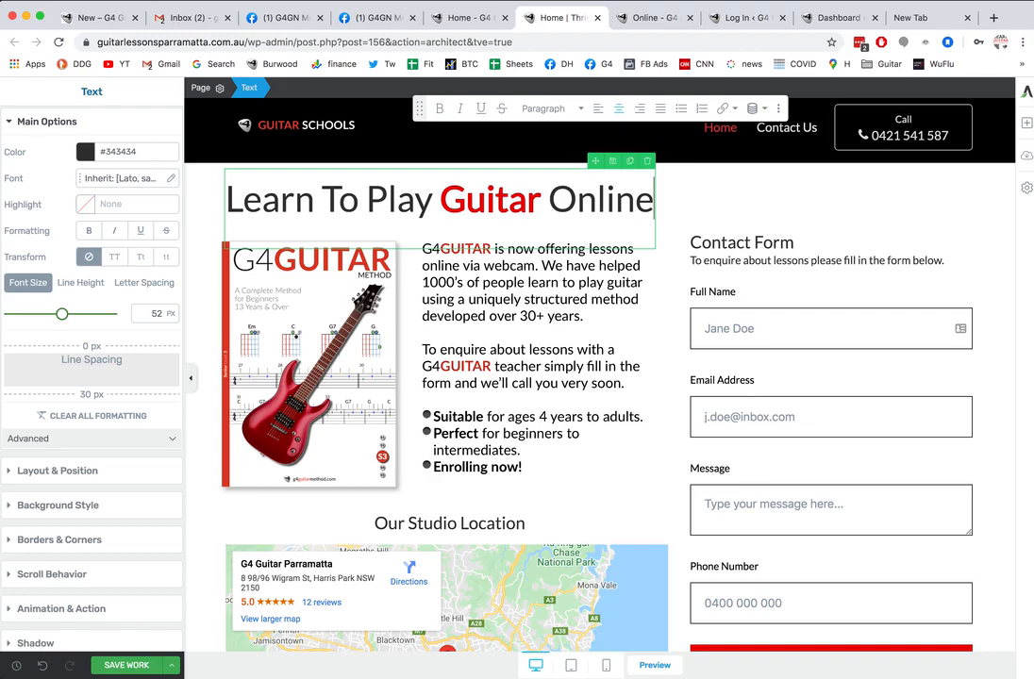
{"action": "left_click", "coordinate": [135, 668]}
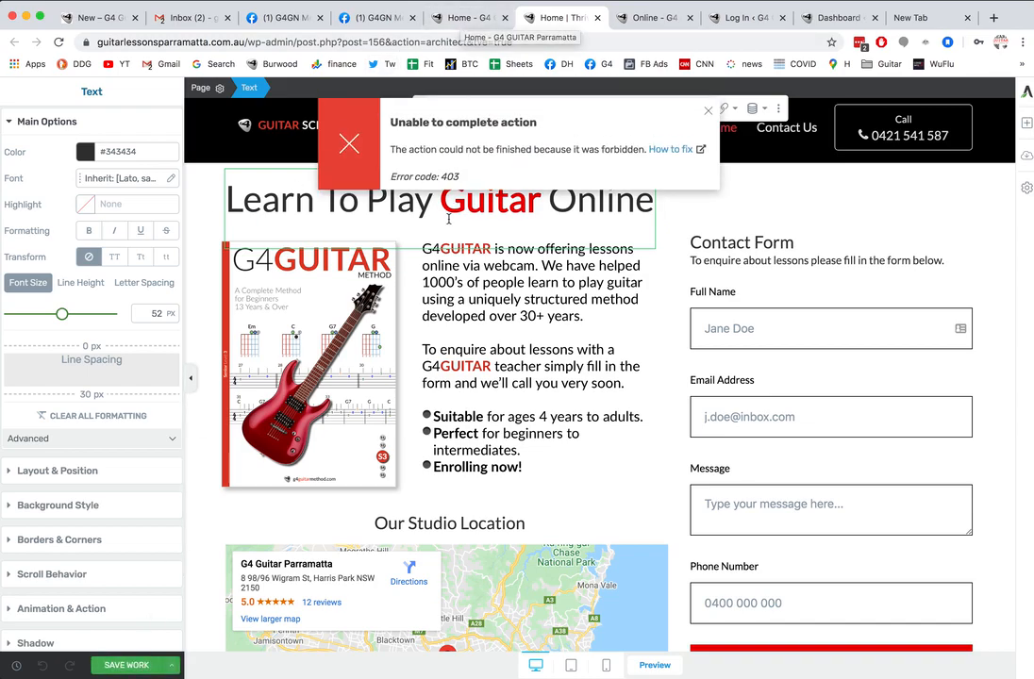
{"action": "left_click", "coordinate": [600, 19]}
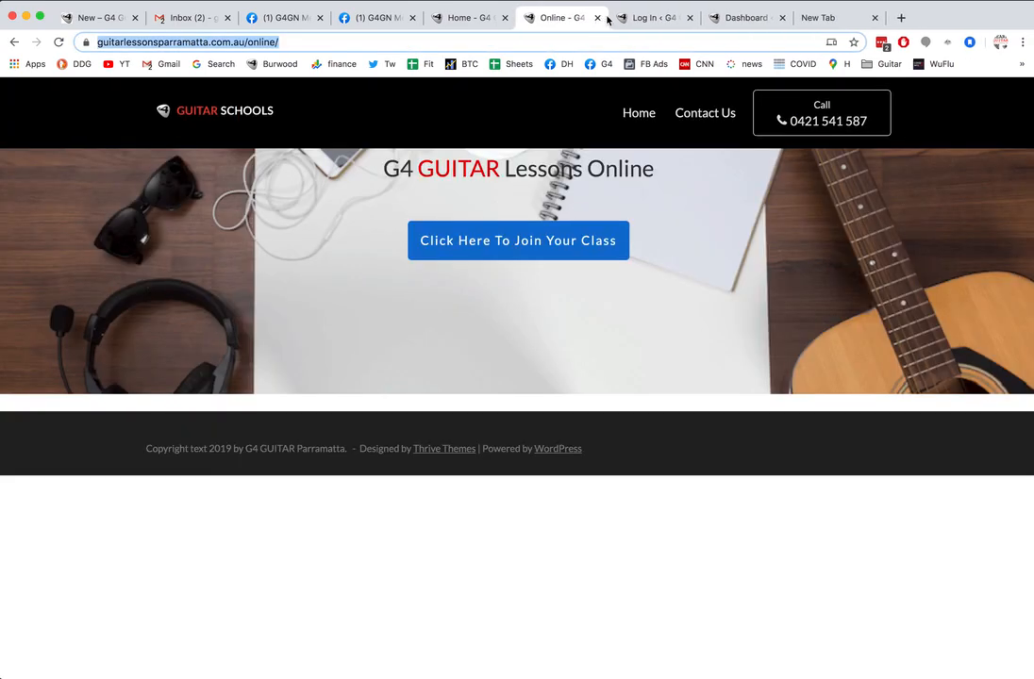
Step: Log in on the other open WordPress login page with the prefilled credentials, and reload the live home page
{"action": "left_click", "coordinate": [641, 20]}
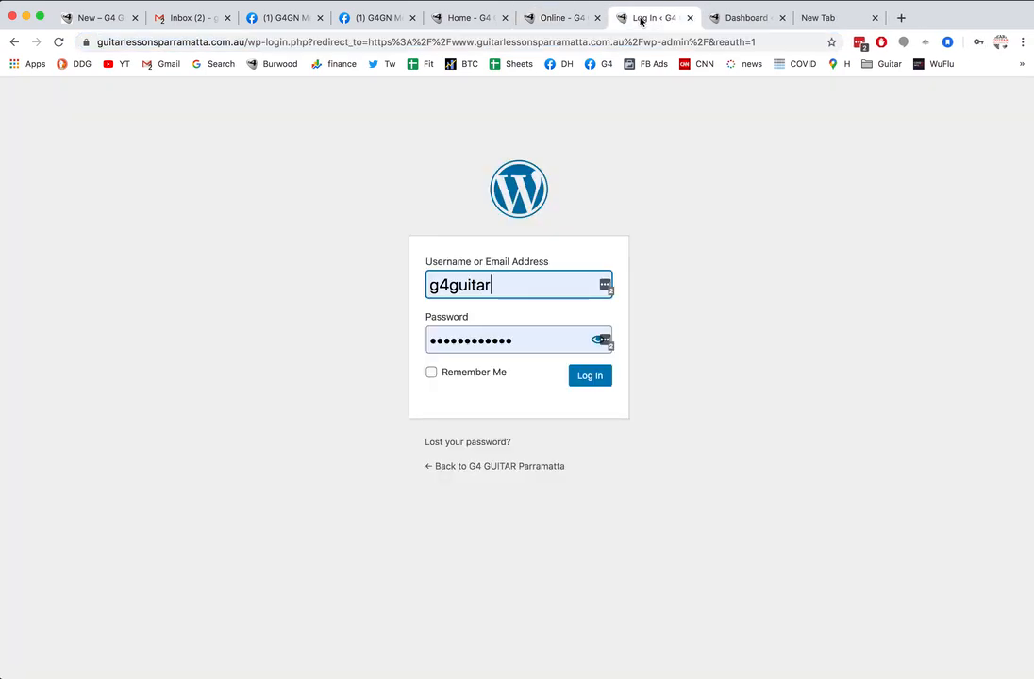
{"action": "left_click", "coordinate": [592, 376]}
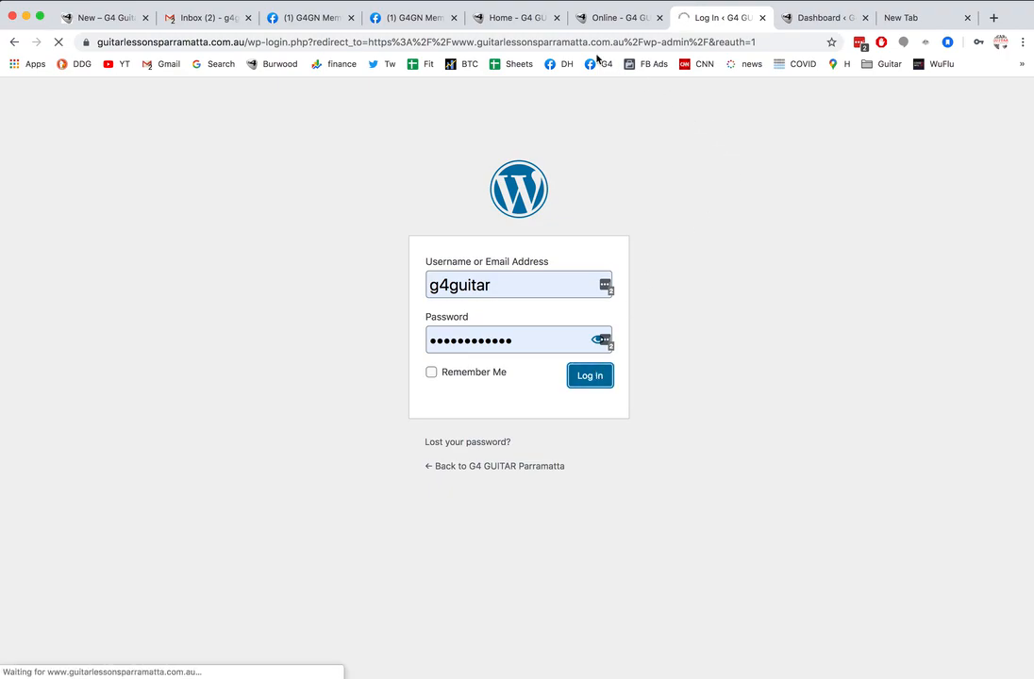
{"action": "left_click", "coordinate": [531, 24]}
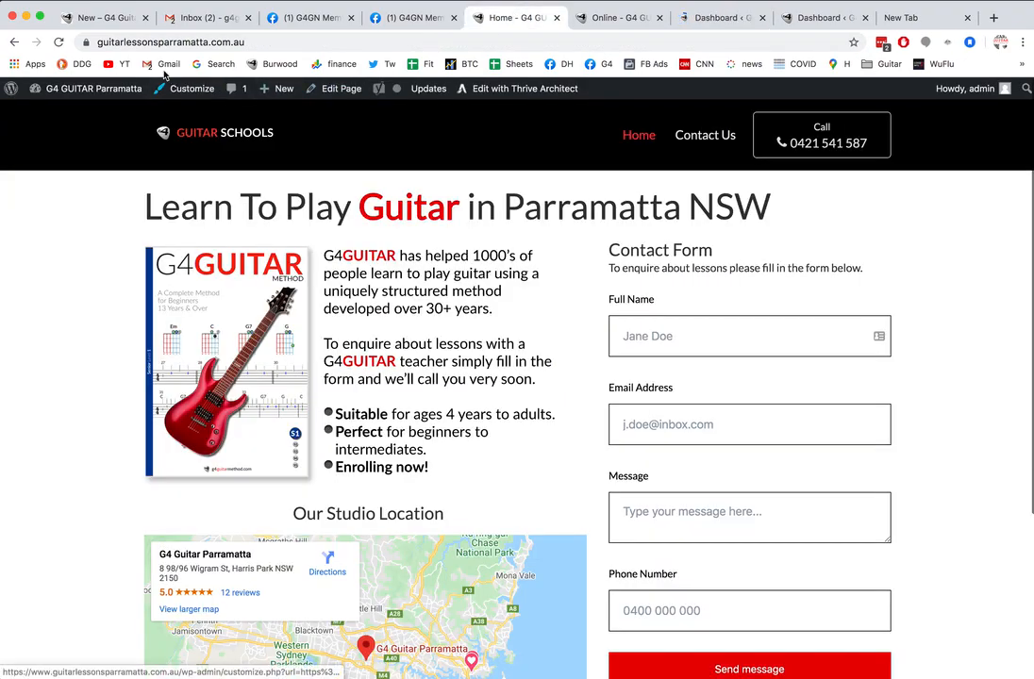
{"action": "left_click", "coordinate": [59, 44]}
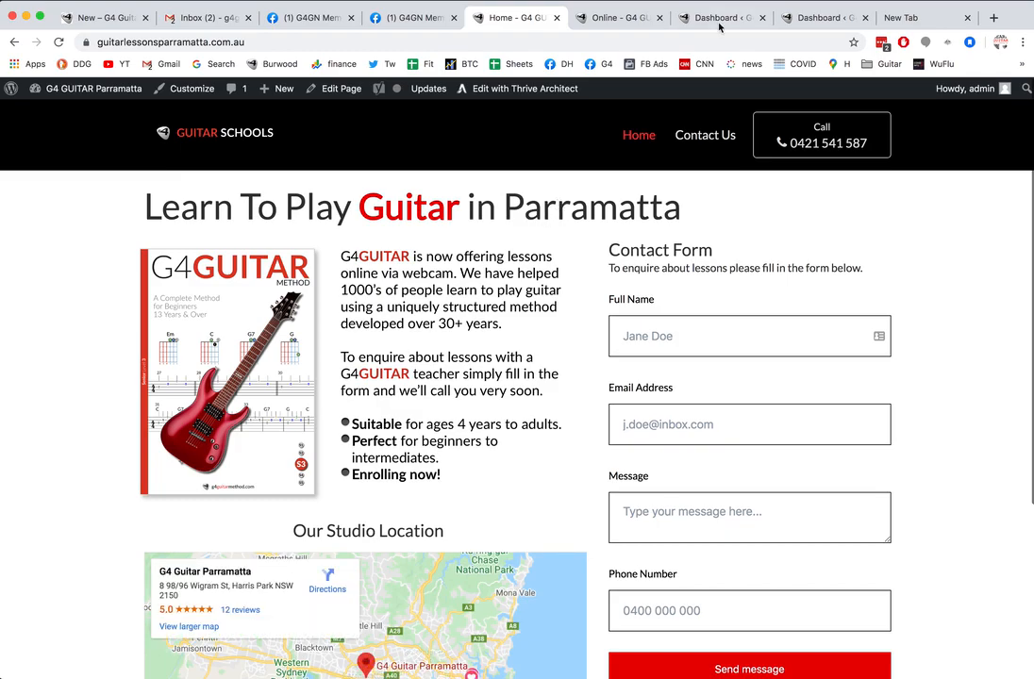
Step: Open the home page in Thrive Architect in a new tab and change its heading to "Learn To Play Guitar Online"
{"action": "left_click", "coordinate": [514, 90], "text": "super"}
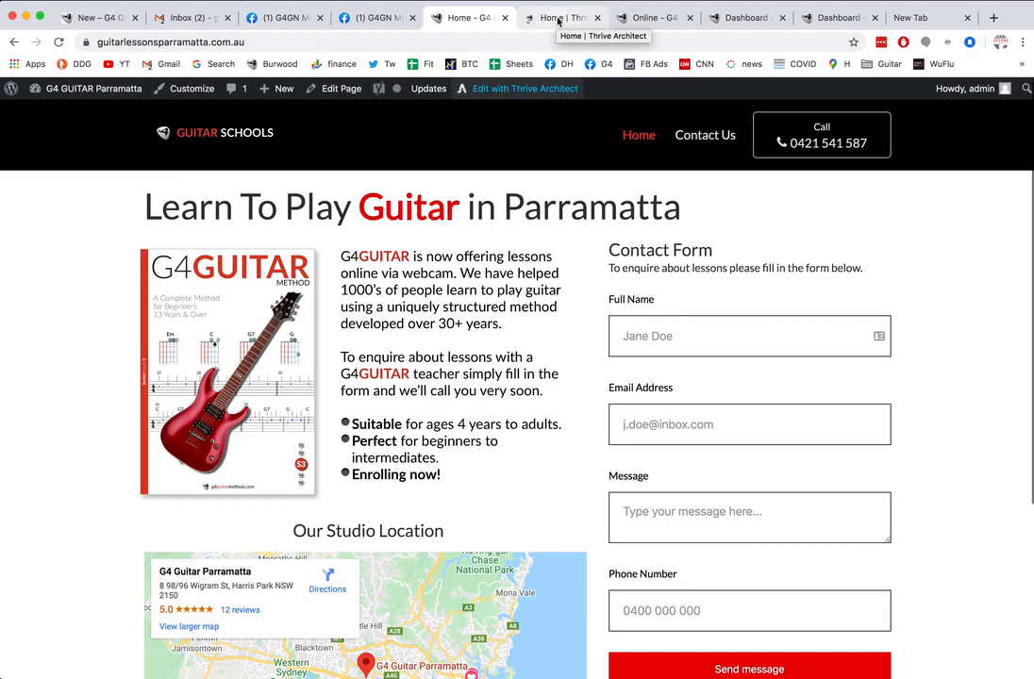
{"action": "left_click", "coordinate": [558, 19]}
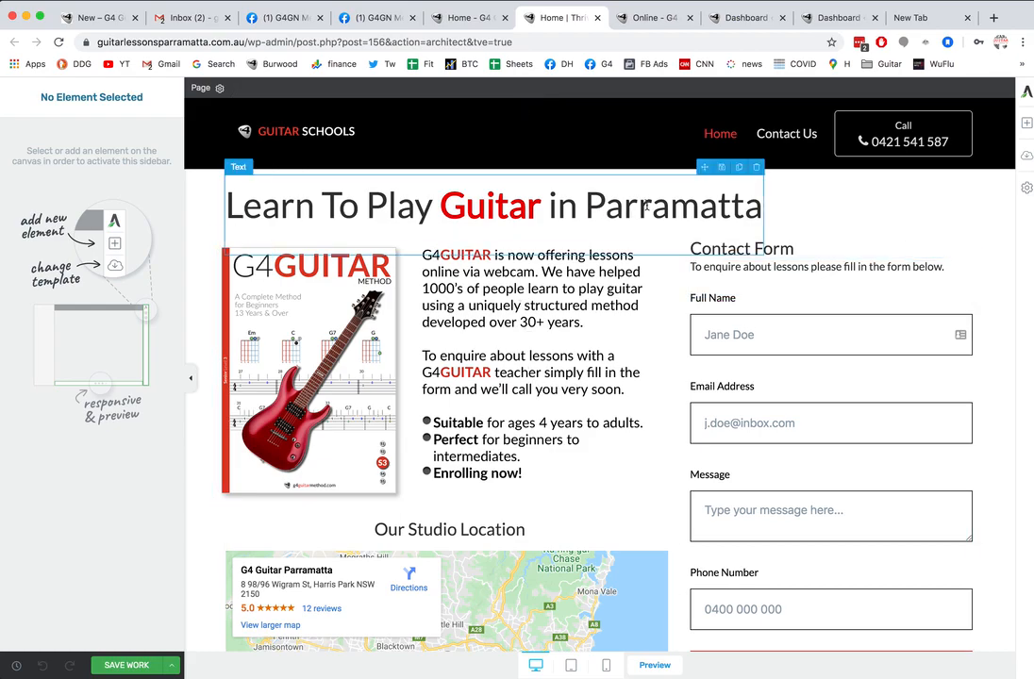
{"action": "left_click", "coordinate": [755, 209]}
{"action": "key", "text": "BackSpace"}
{"action": "key", "text": "BackSpace"}
{"action": "key", "text": "BackSpace"}
{"action": "key", "text": "BackSpace"}
{"action": "key", "text": "BackSpace"}
{"action": "key", "text": "BackSpace"}
{"action": "key", "text": "BackSpace"}
{"action": "key", "text": "BackSpace"}
{"action": "key", "text": "BackSpace"}
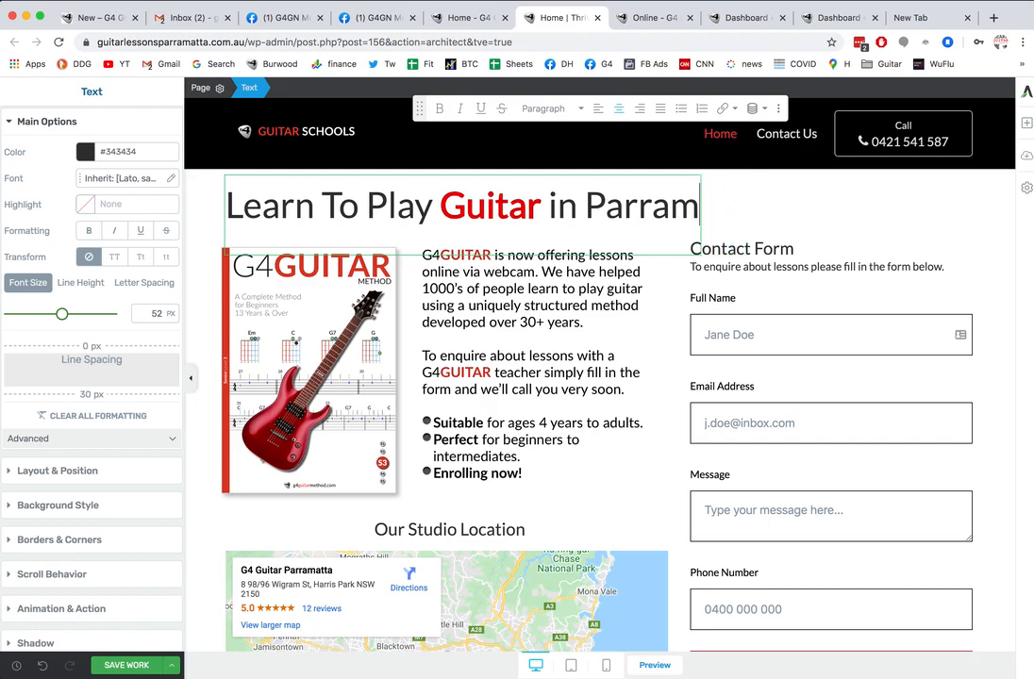
{"action": "key", "text": "BackSpace"}
{"action": "key", "text": "BackSpace"}
{"action": "key", "text": "BackSpace"}
{"action": "key", "text": "BackSpace"}
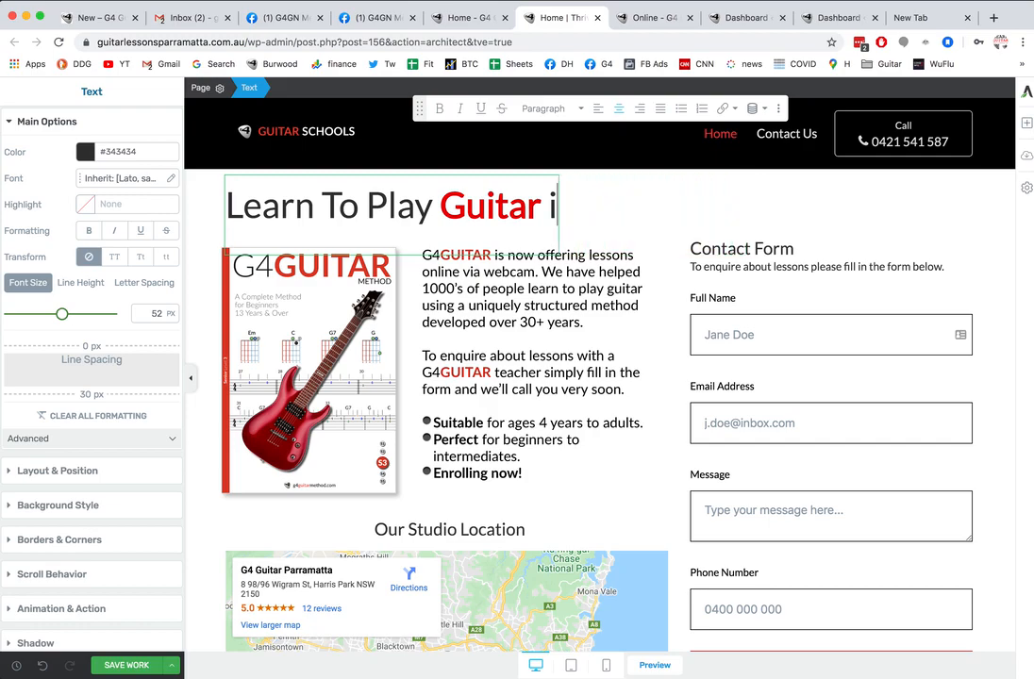
{"action": "type", "text": "Online"}
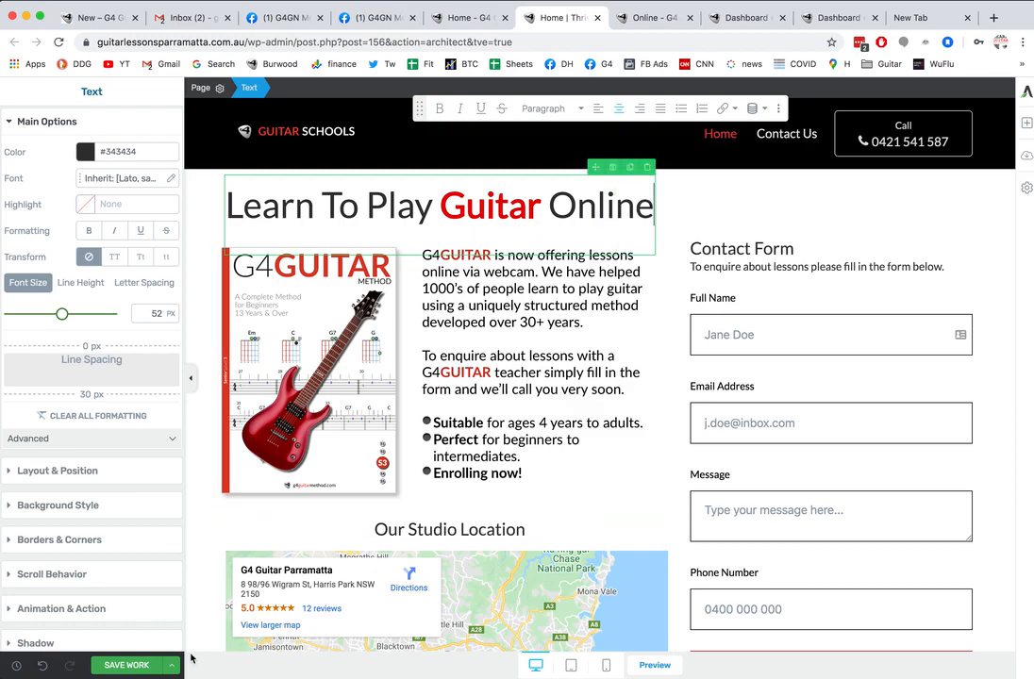
Step: Save the heading change and reload the live home page to check it
{"action": "left_click", "coordinate": [132, 665]}
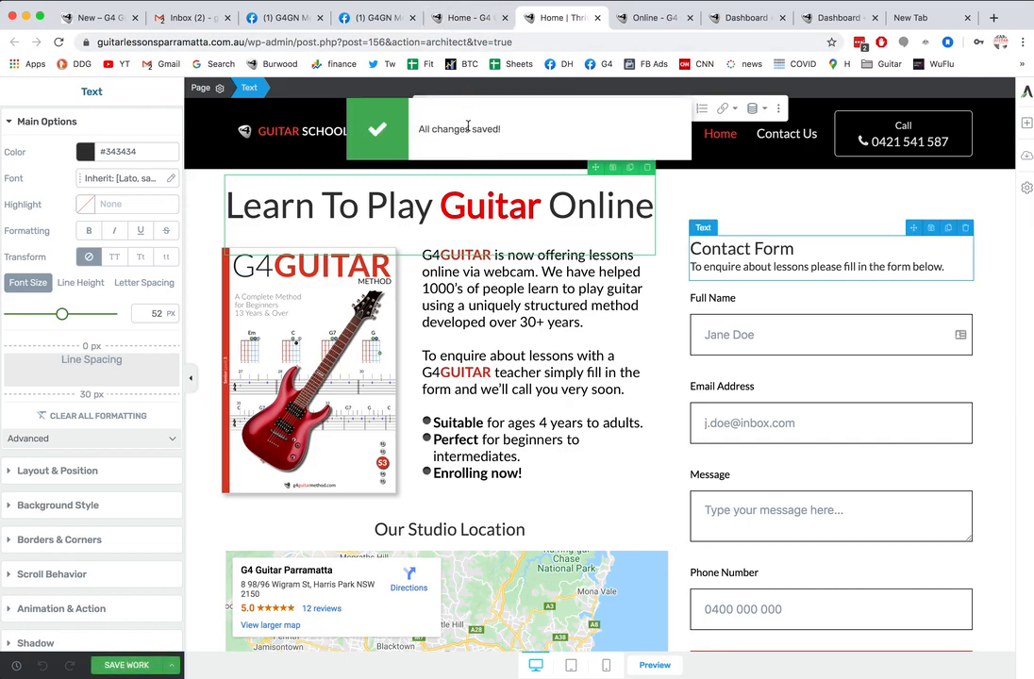
{"action": "left_click", "coordinate": [487, 6]}
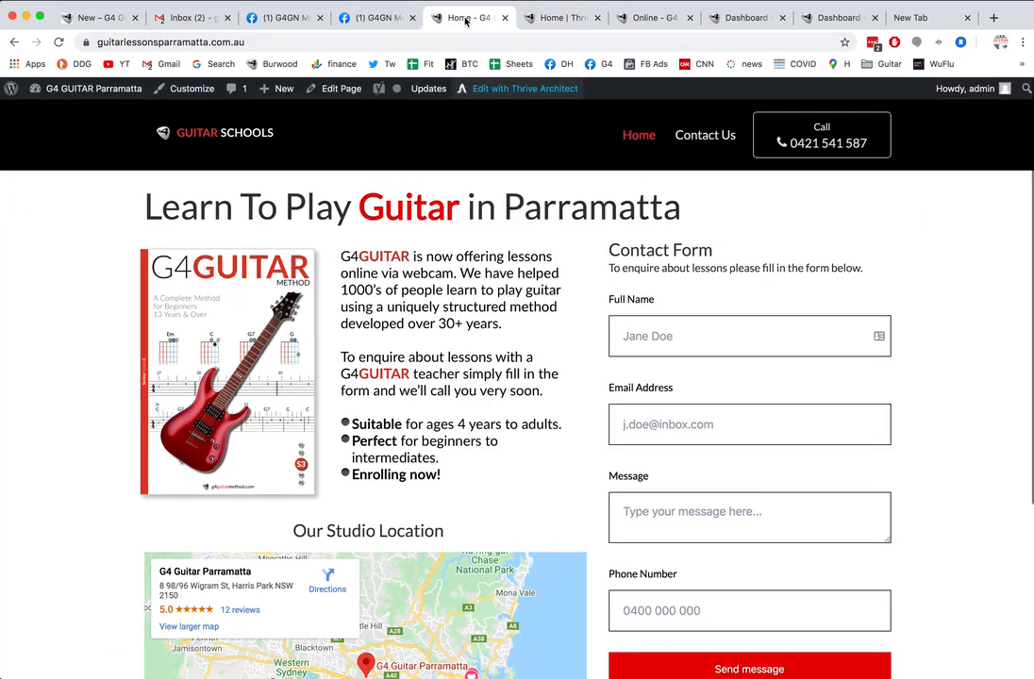
{"action": "left_click", "coordinate": [59, 42]}
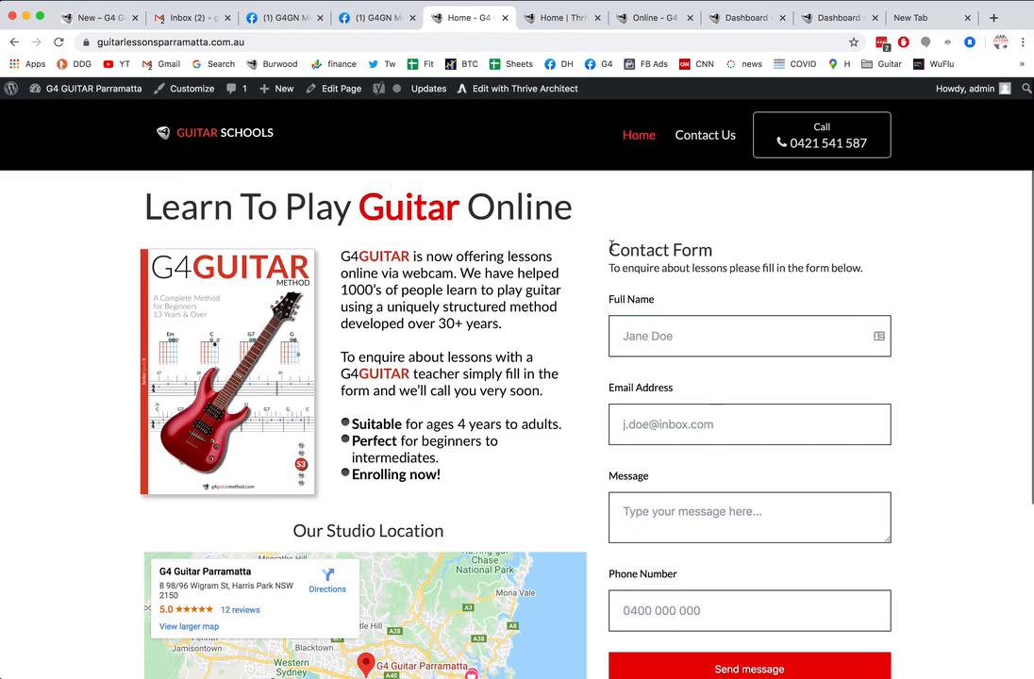
{"action": "left_click", "coordinate": [849, 317]}
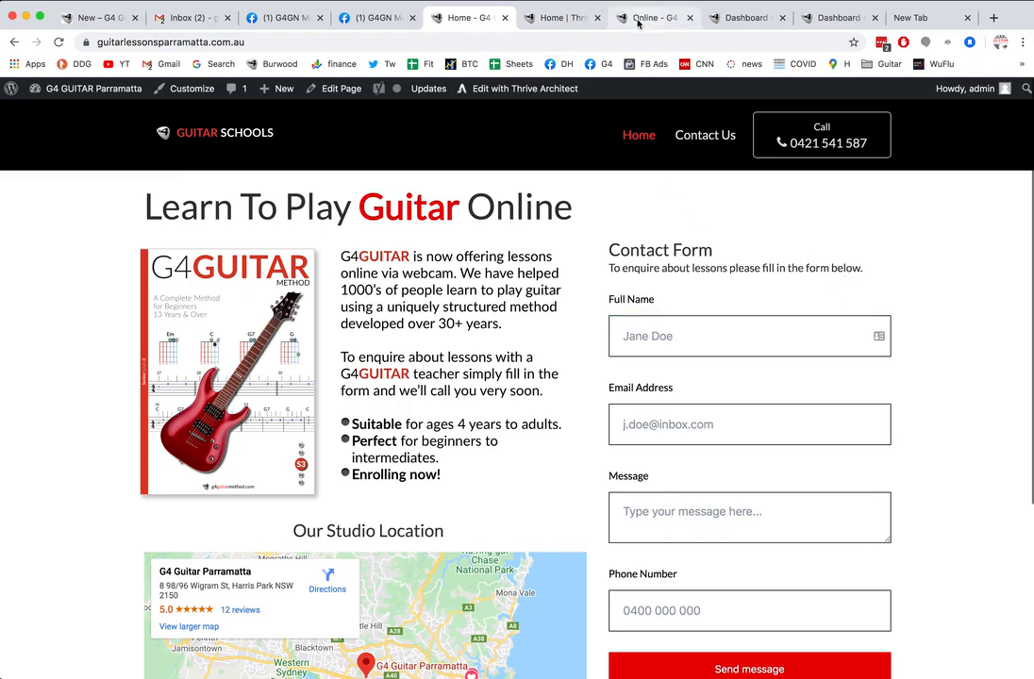
Step: Widen the column with the book image and map in the page editor, narrowing the contact form column
{"action": "left_click", "coordinate": [563, 18]}
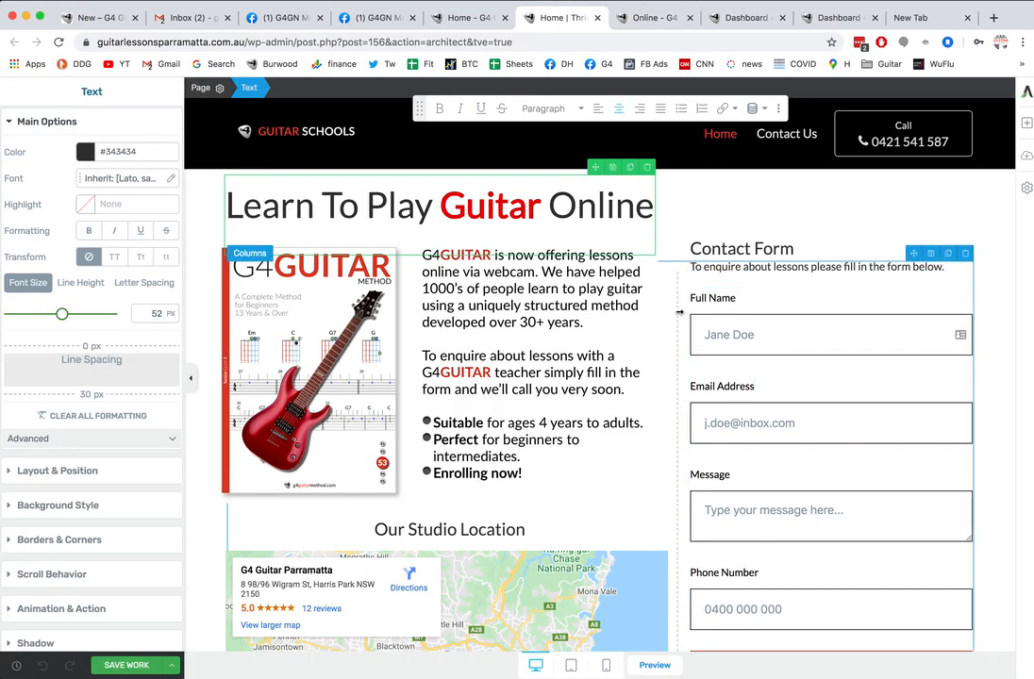
{"action": "left_click_drag", "start_coordinate": [680, 329], "coordinate": [722, 332]}
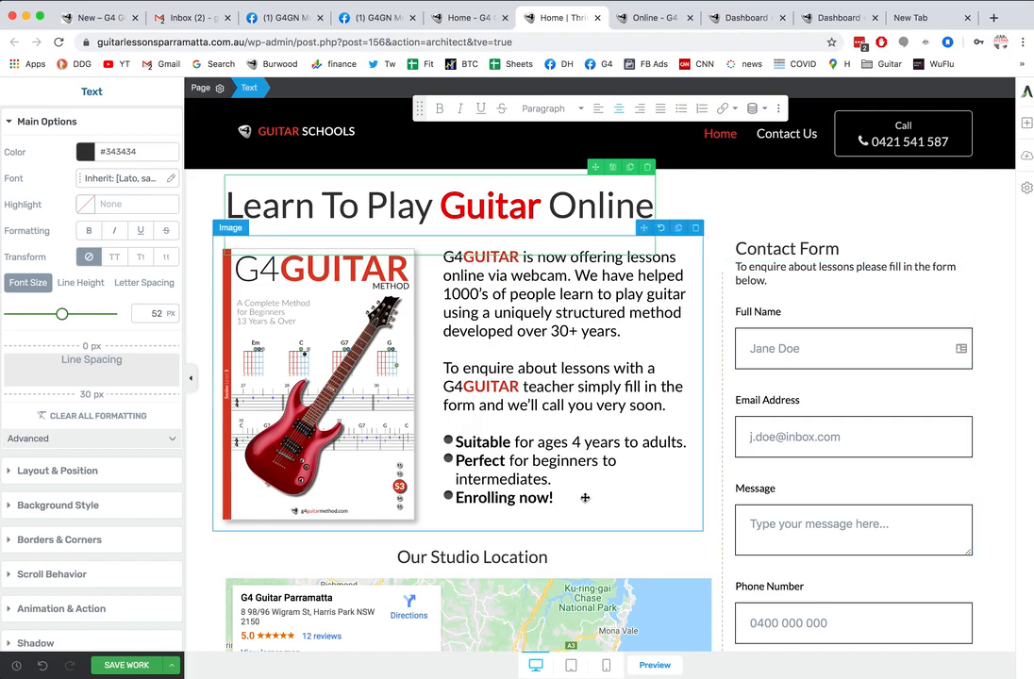
{"action": "scroll", "coordinate": [585, 497], "scroll_direction": "down", "scroll_amount": 5}
{"action": "scroll", "coordinate": [585, 497], "scroll_direction": "up", "scroll_amount": 5}
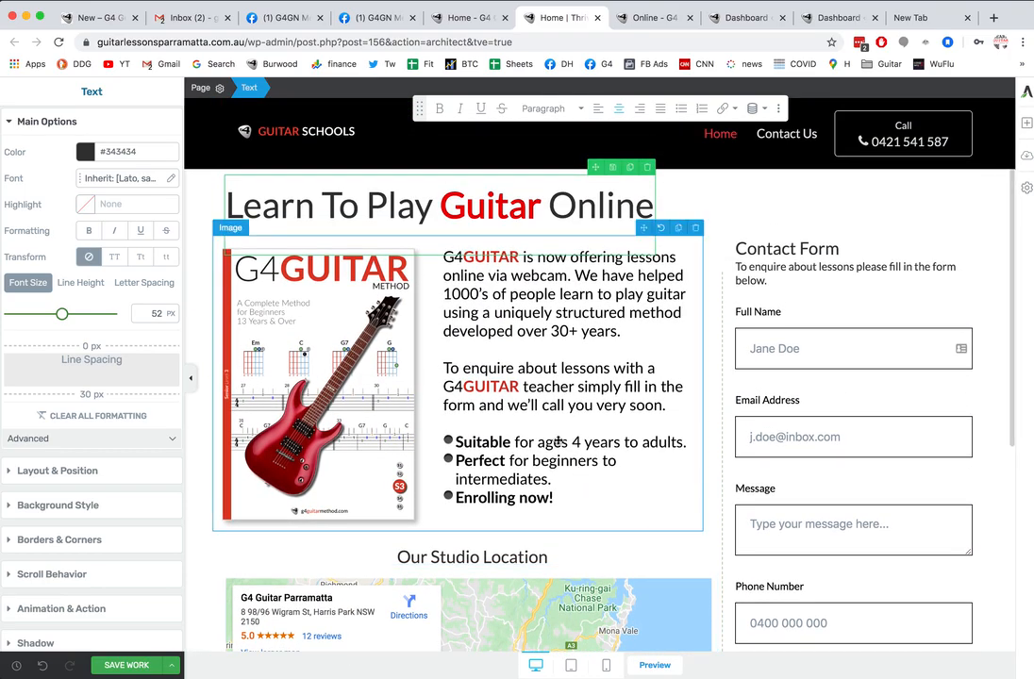
Step: Save the new column layout and reload the live home page to check the column widths
{"action": "left_click", "coordinate": [127, 665]}
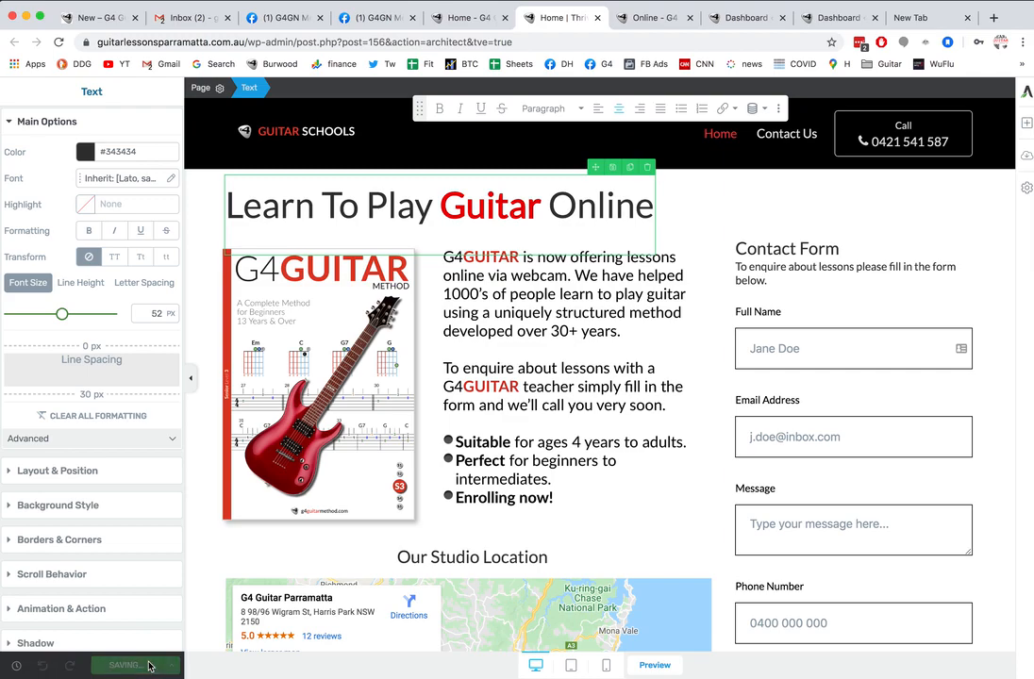
{"action": "left_click", "coordinate": [455, 17]}
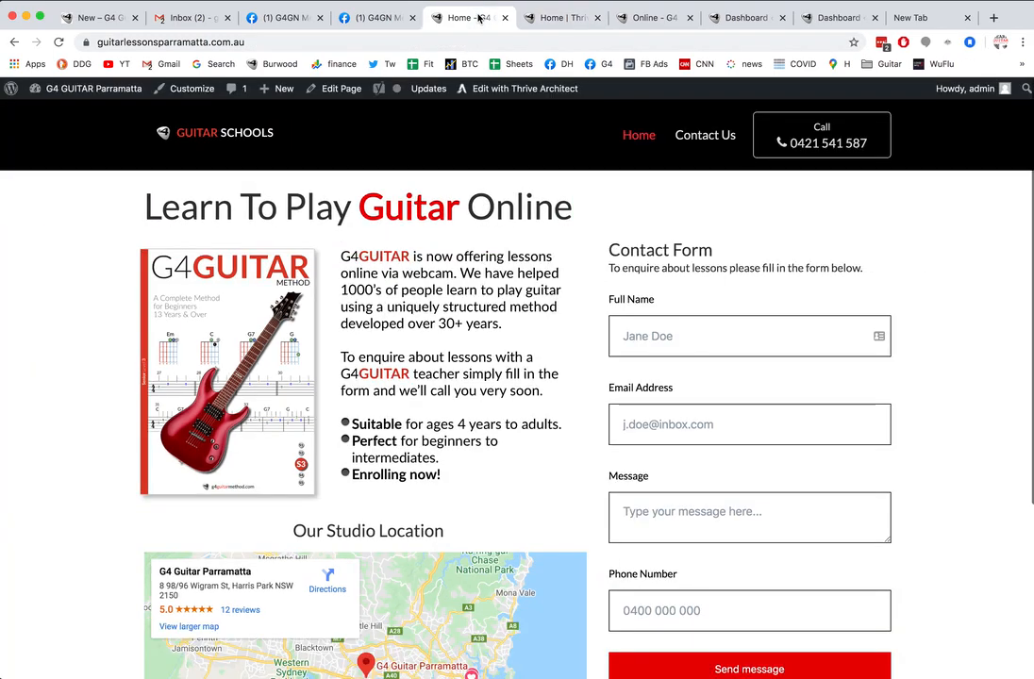
{"action": "left_click", "coordinate": [59, 42]}
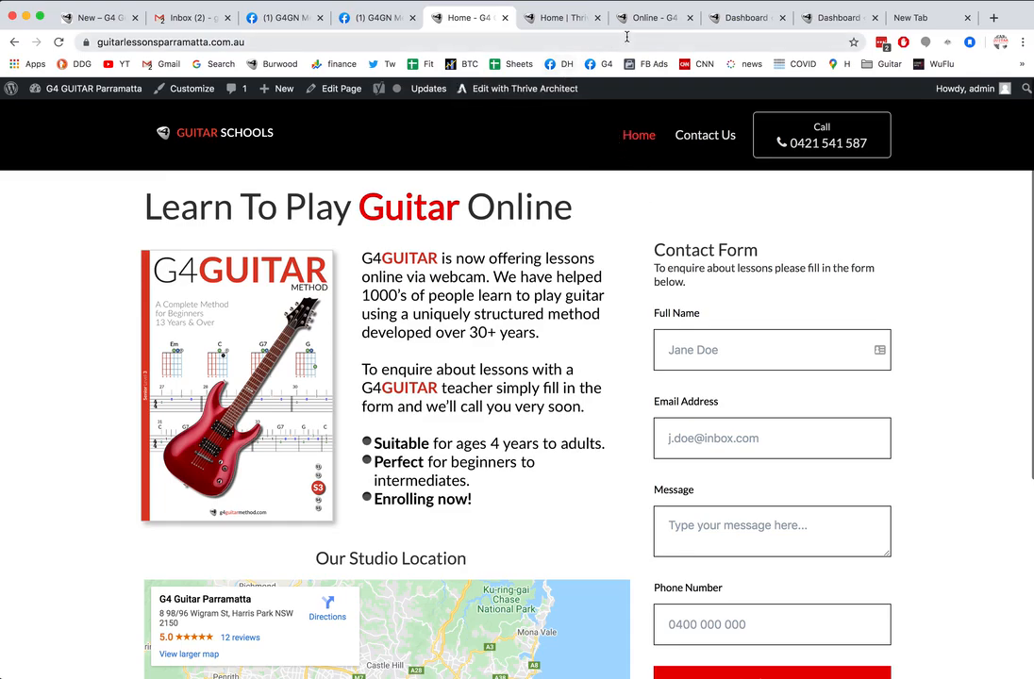
Step: Open the list of all pages from the WordPress dashboard and show the Quick Edit settings of the Online page
{"action": "left_click", "coordinate": [731, 20]}
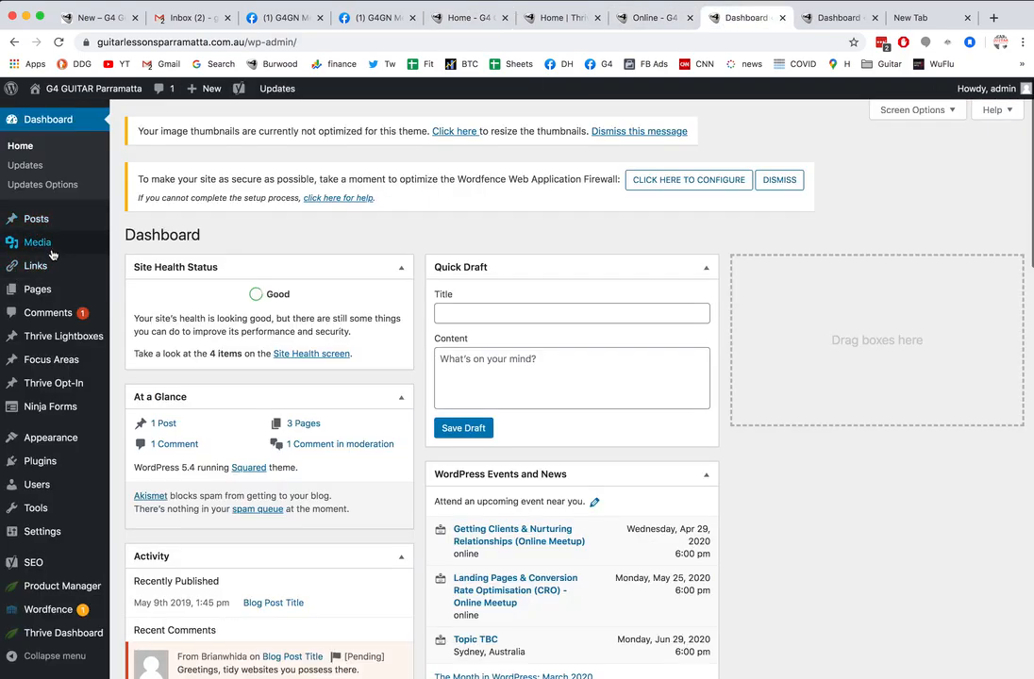
{"action": "mouse_move", "coordinate": [42, 294]}
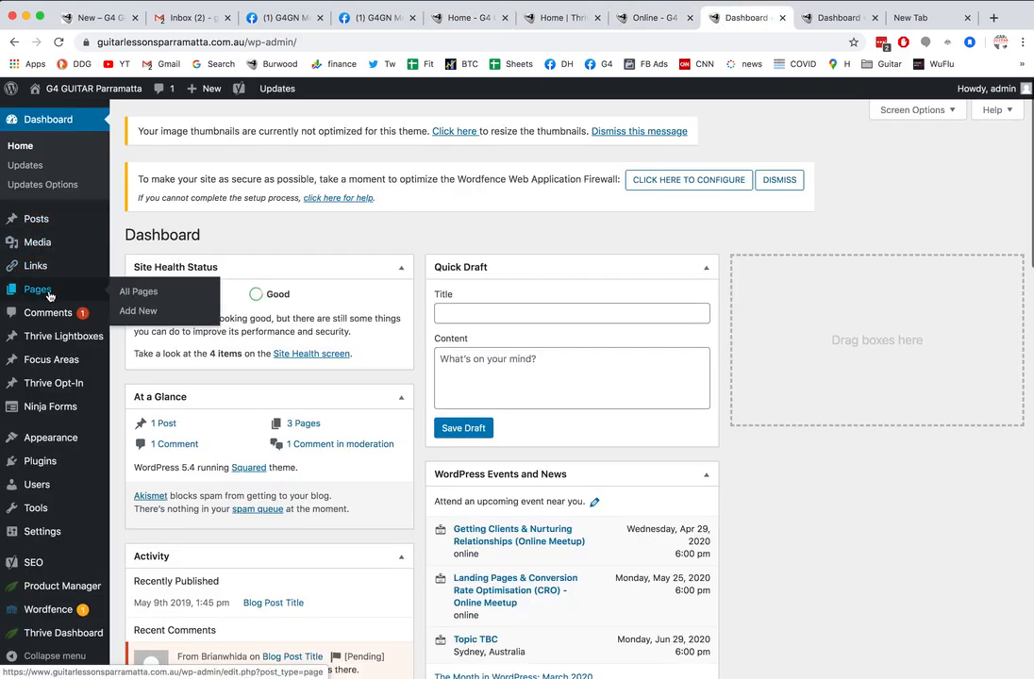
{"action": "left_click", "coordinate": [49, 296]}
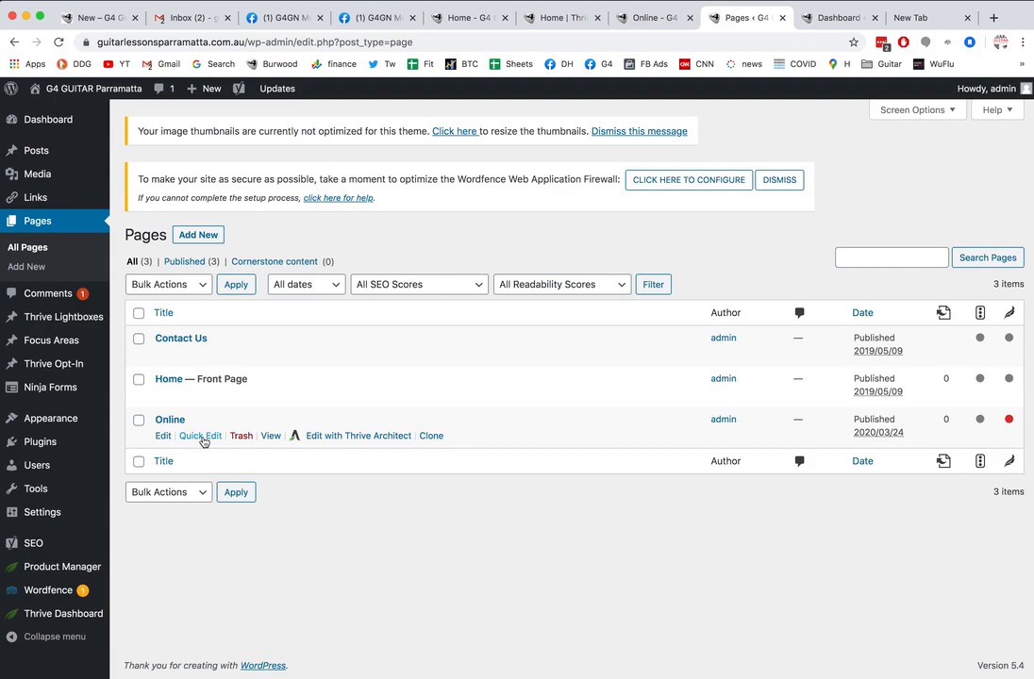
{"action": "left_click", "coordinate": [200, 436]}
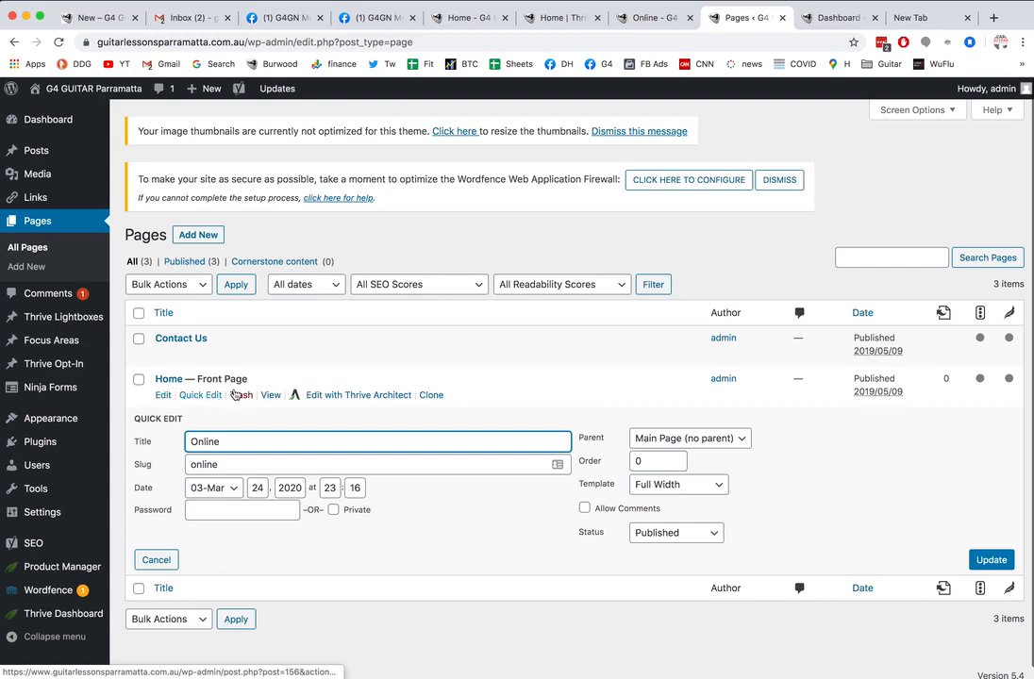
Step: View the Home front page in a separate tab, and return to the Pages list with the Online page's settings
{"action": "left_click", "coordinate": [271, 396], "text": "super"}
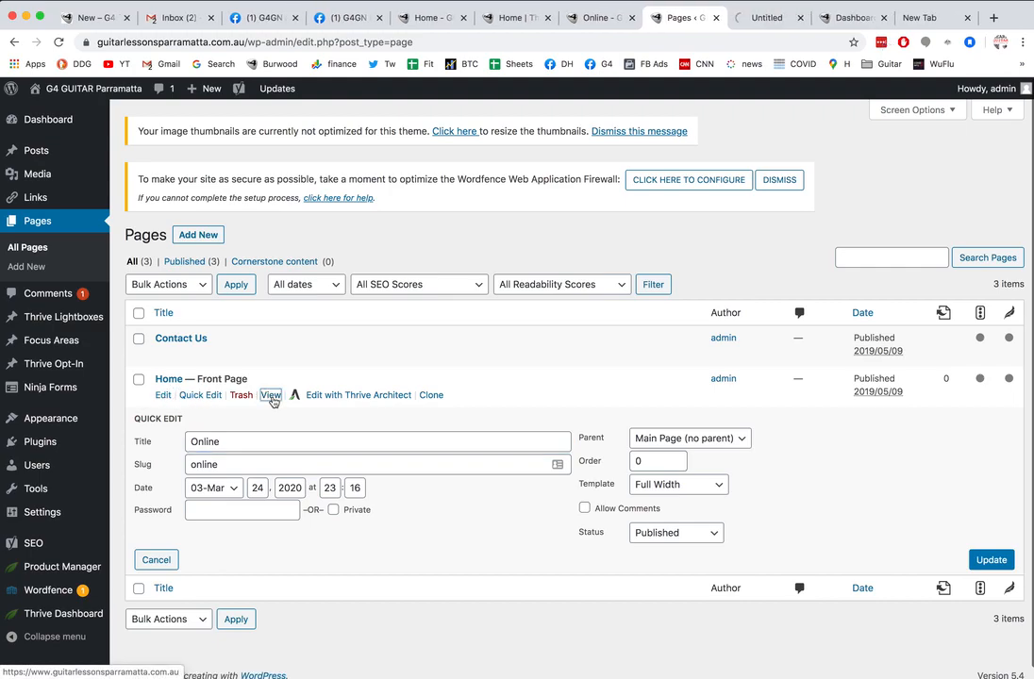
{"action": "left_click", "coordinate": [766, 19]}
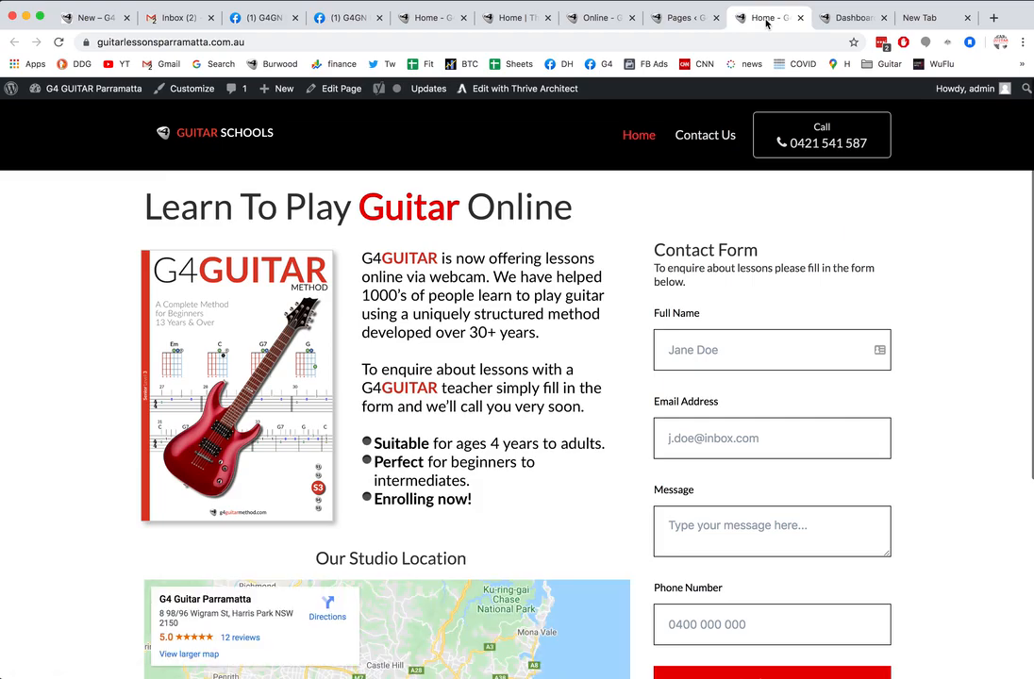
{"action": "left_click", "coordinate": [677, 19]}
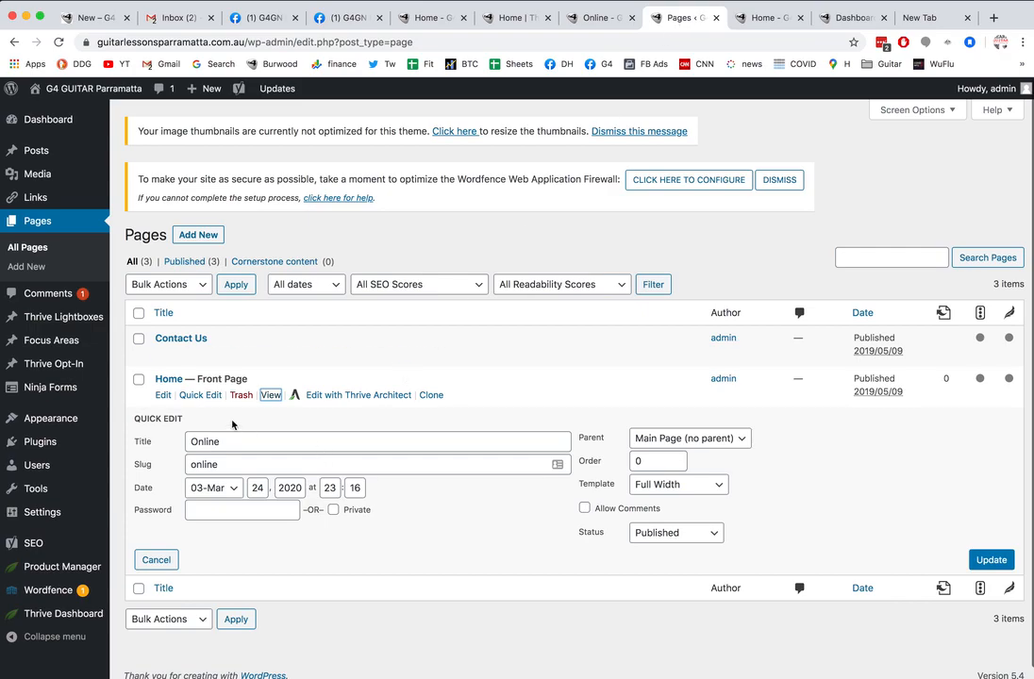
{"action": "scroll", "coordinate": [311, 504], "scroll_direction": "down", "scroll_amount": 1}
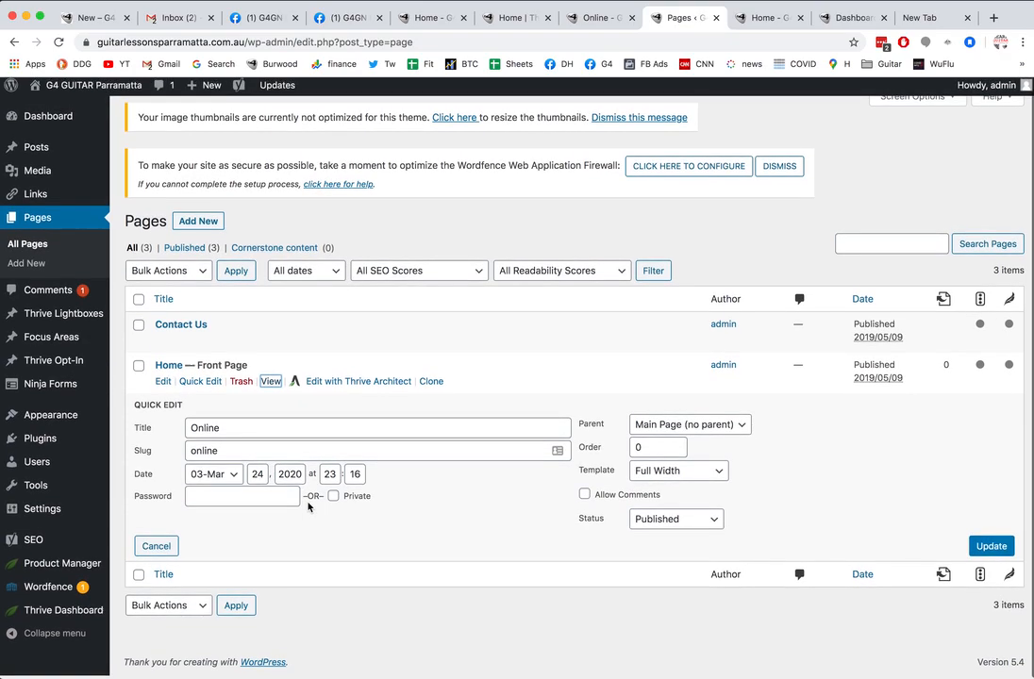
Step: Close the Quick Edit settings without changes and open the Online page's live view and its Thrive Architect editor in separate tabs
{"action": "left_click", "coordinate": [156, 552]}
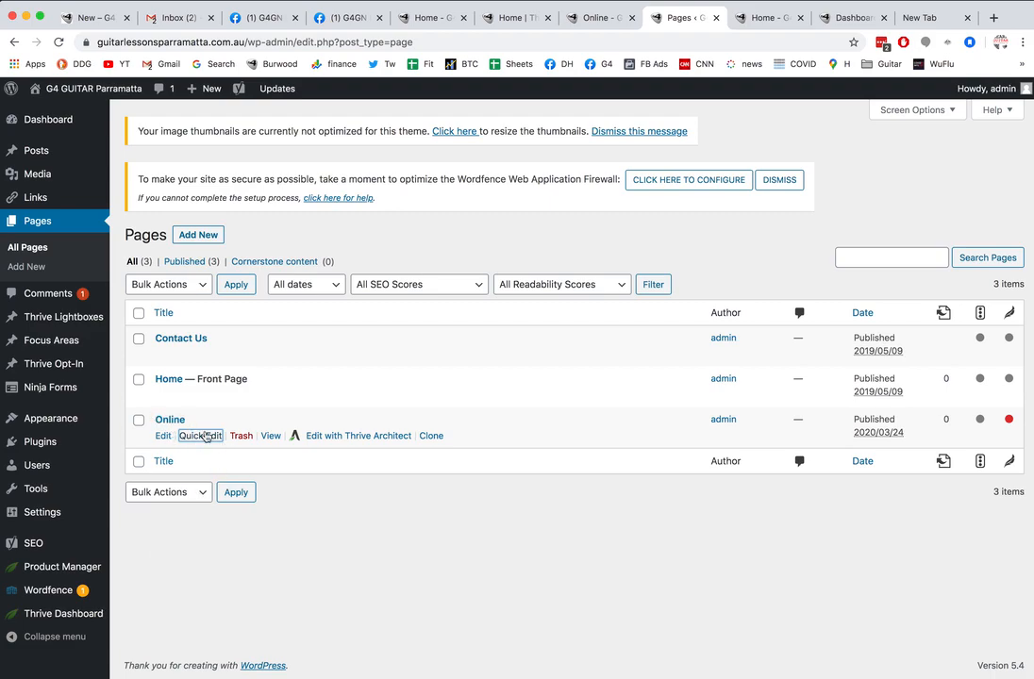
{"action": "left_click", "coordinate": [271, 435], "text": "super"}
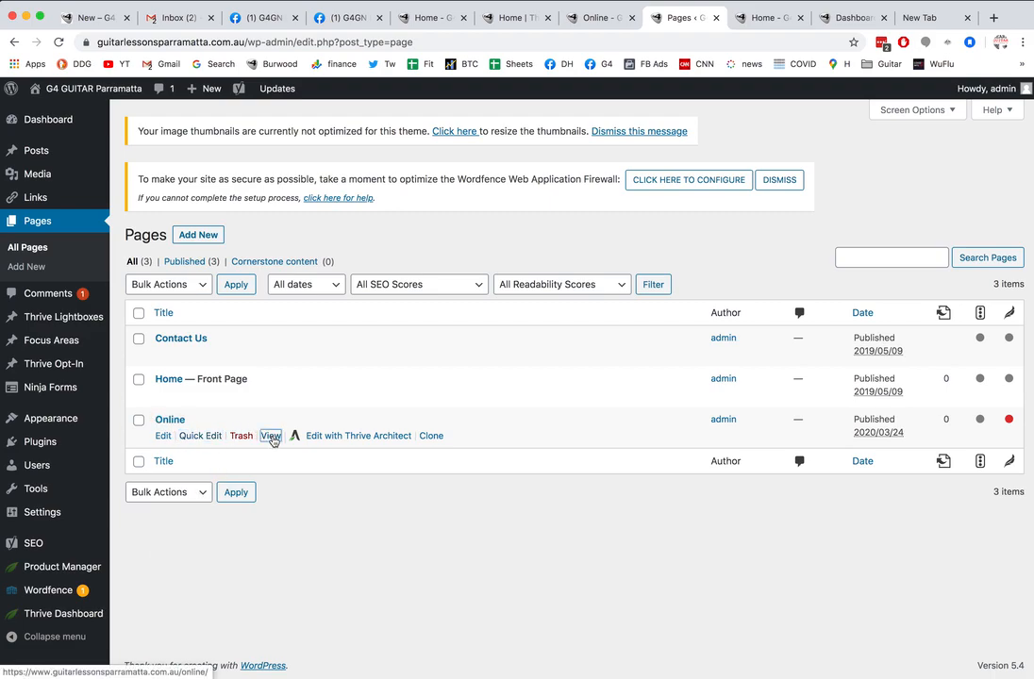
{"action": "left_click", "coordinate": [775, 18]}
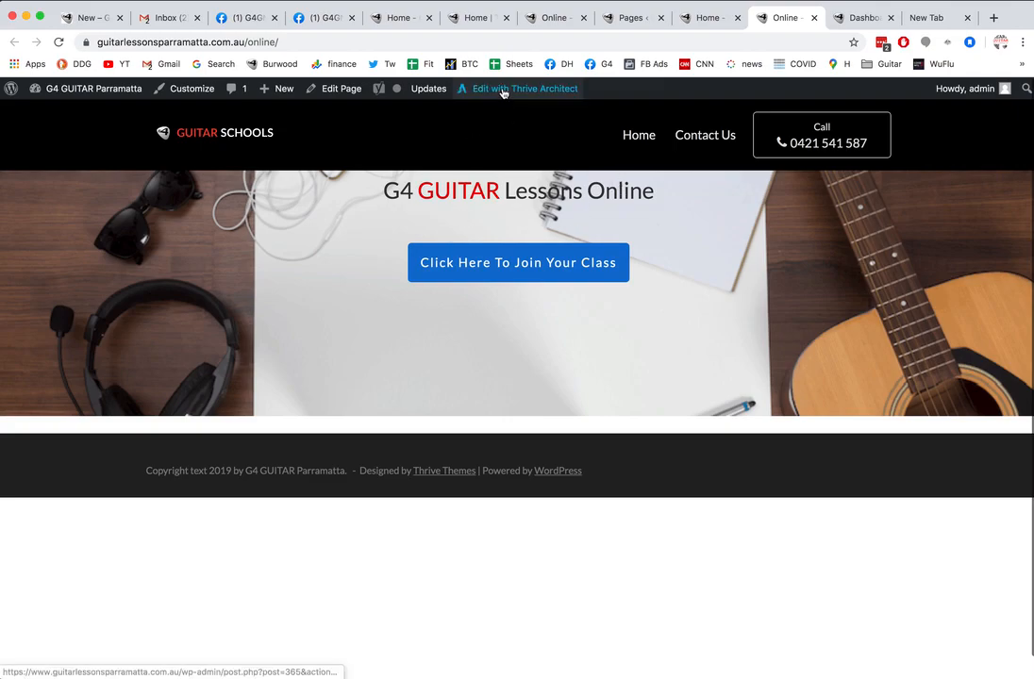
{"action": "left_click", "coordinate": [505, 91], "text": "super"}
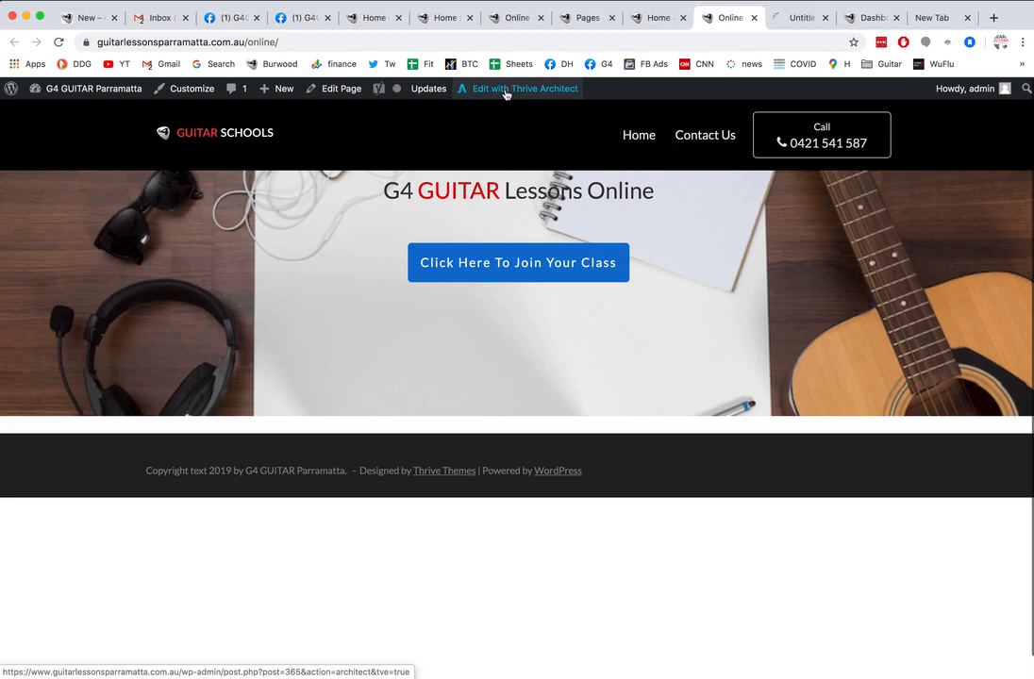
{"action": "left_click", "coordinate": [788, 15]}
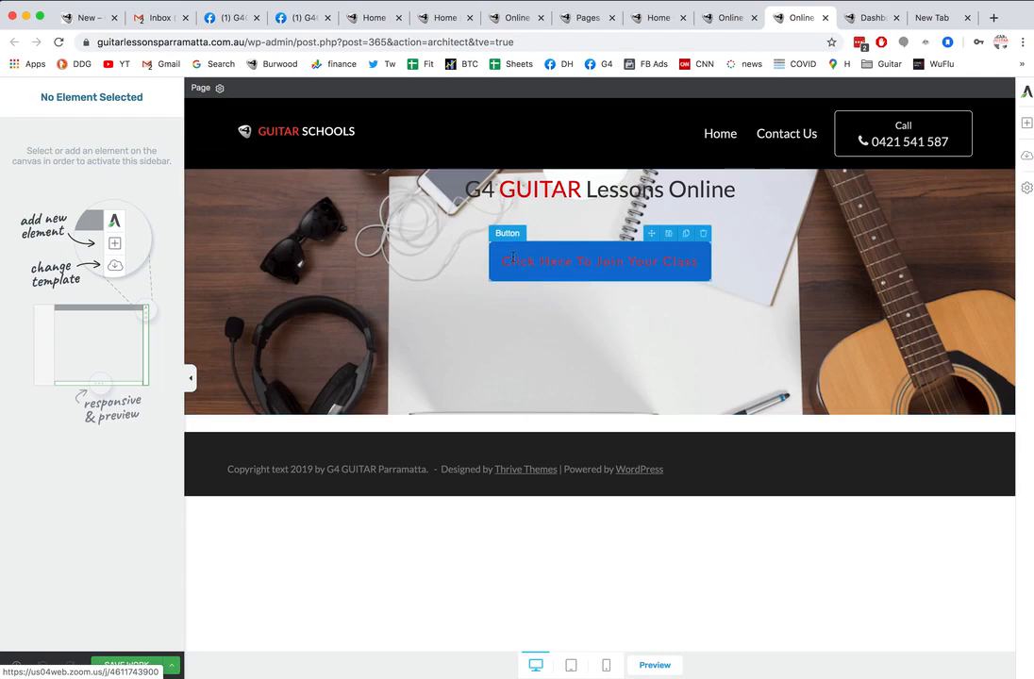
Step: Set the top margin of the "G4 GUITAR Lessons Online" heading to 39 px and save the page
{"action": "left_click", "coordinate": [591, 186]}
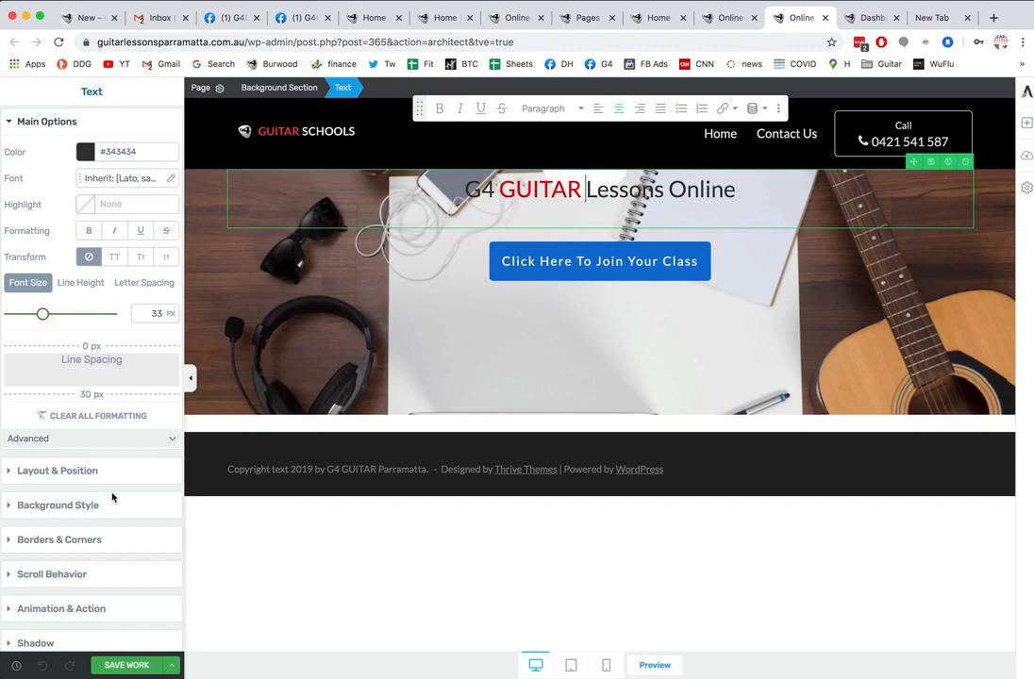
{"action": "left_click", "coordinate": [8, 469]}
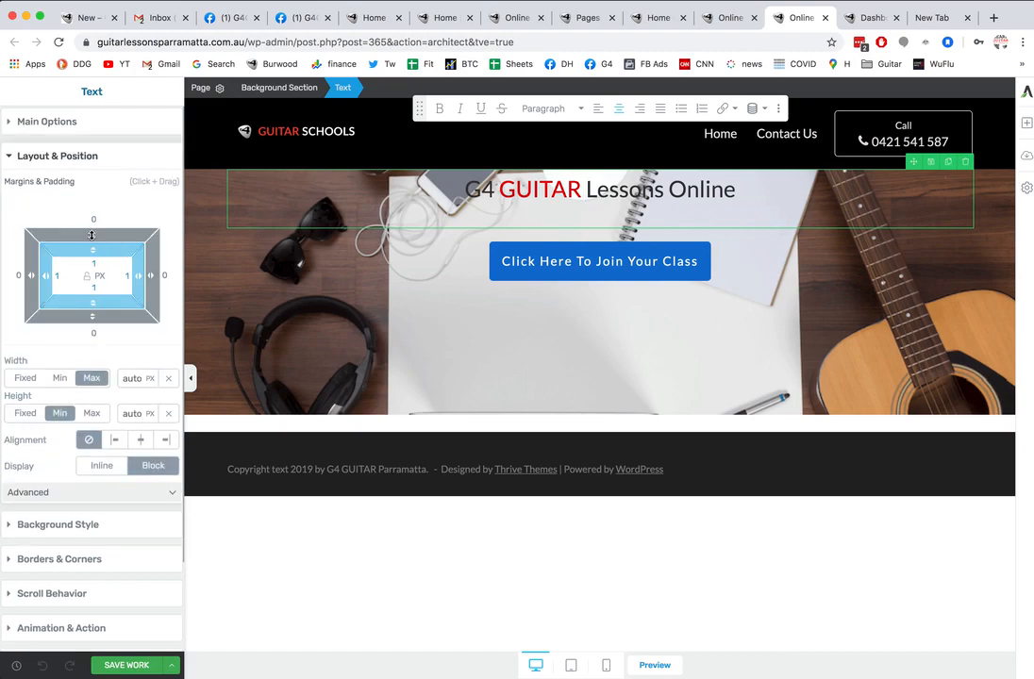
{"action": "left_click_drag", "start_coordinate": [91, 234], "coordinate": [90, 181]}
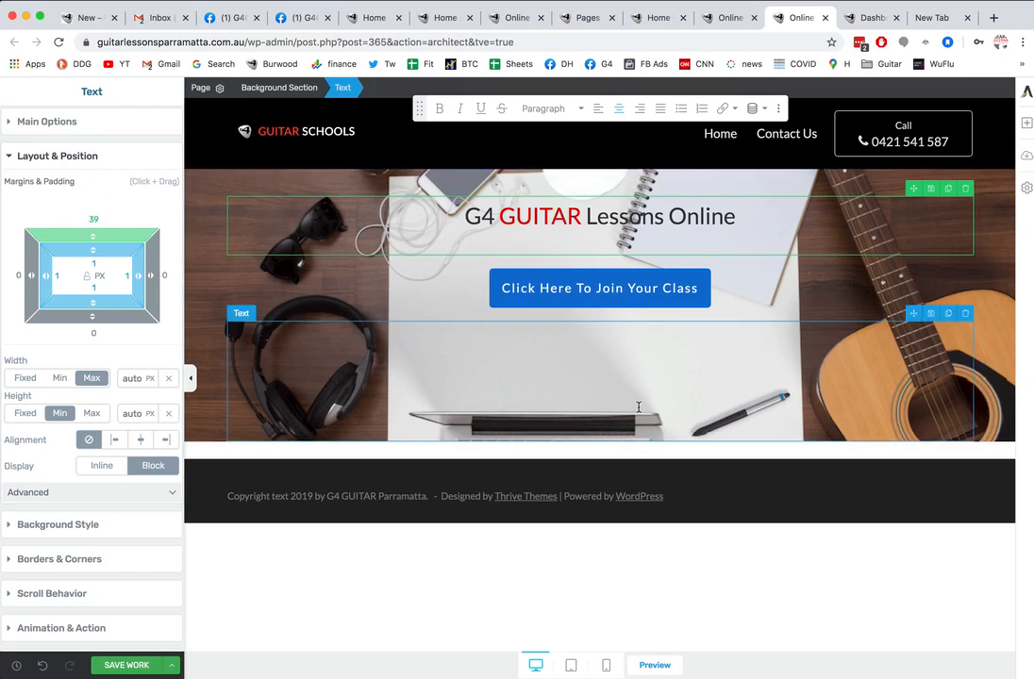
{"action": "left_click", "coordinate": [134, 665]}
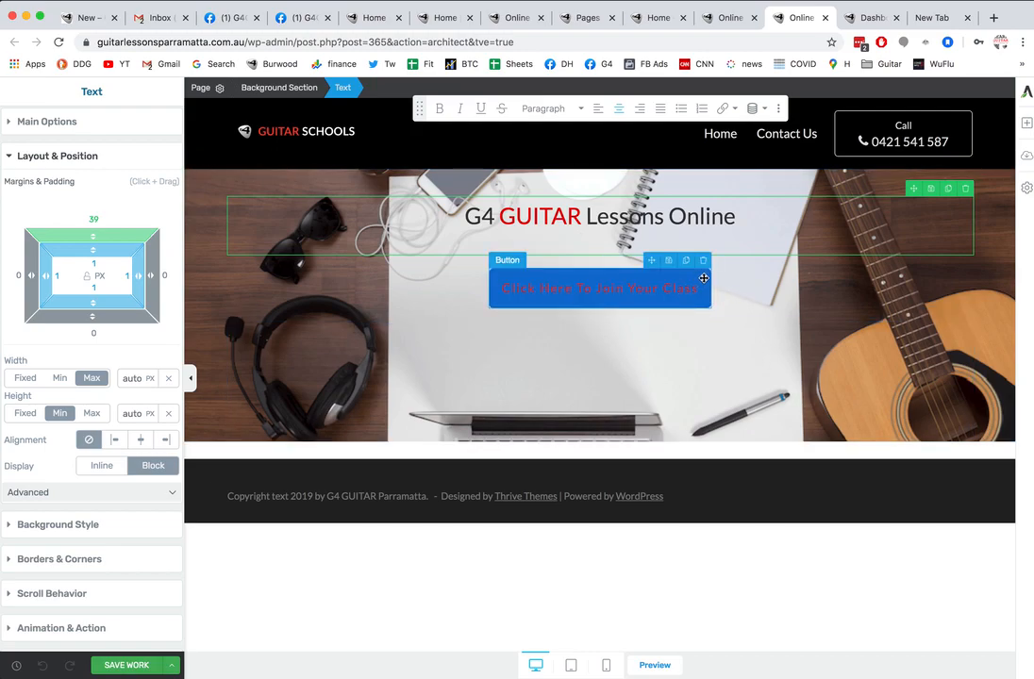
Step: Examine the layout, text and link target settings of the "Click Here To Join Your Class" button
{"action": "left_click", "coordinate": [524, 274]}
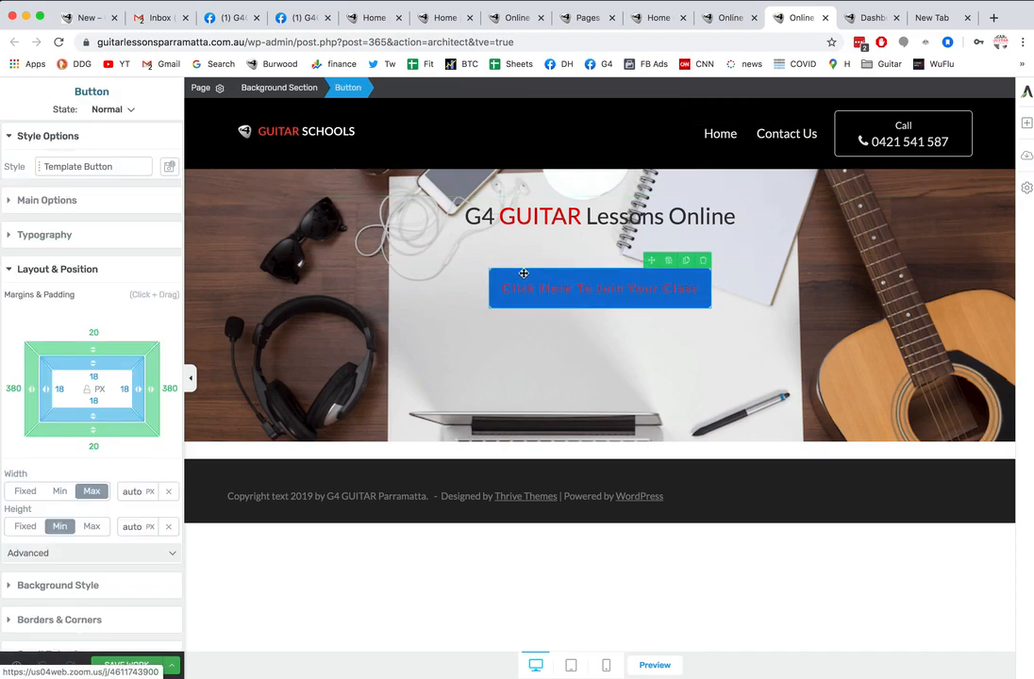
{"action": "left_click", "coordinate": [592, 292]}
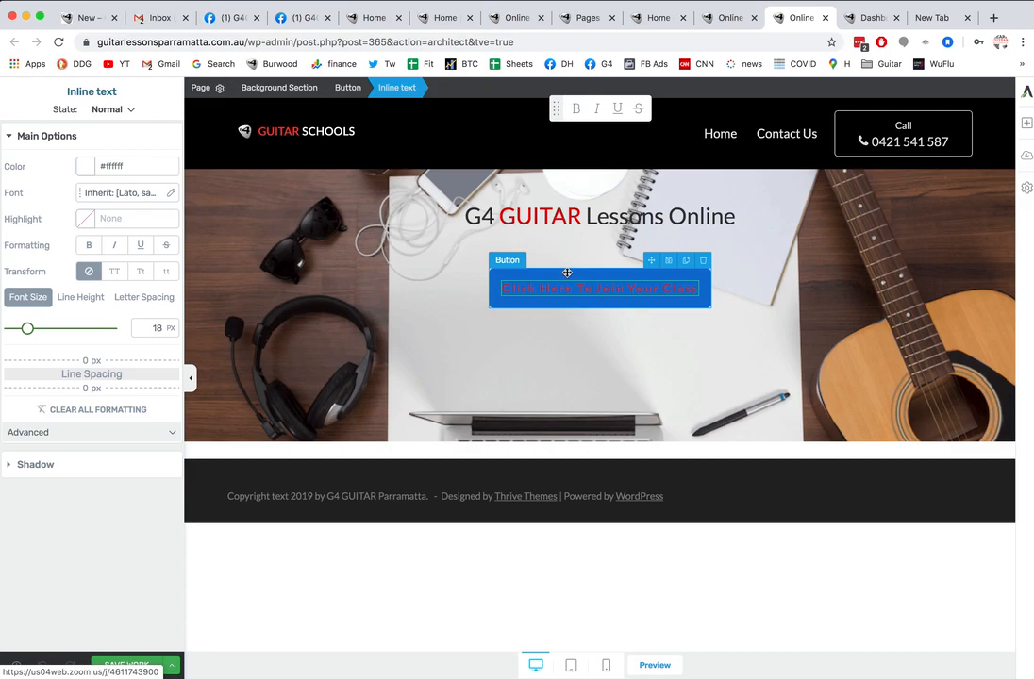
{"action": "left_click", "coordinate": [567, 273]}
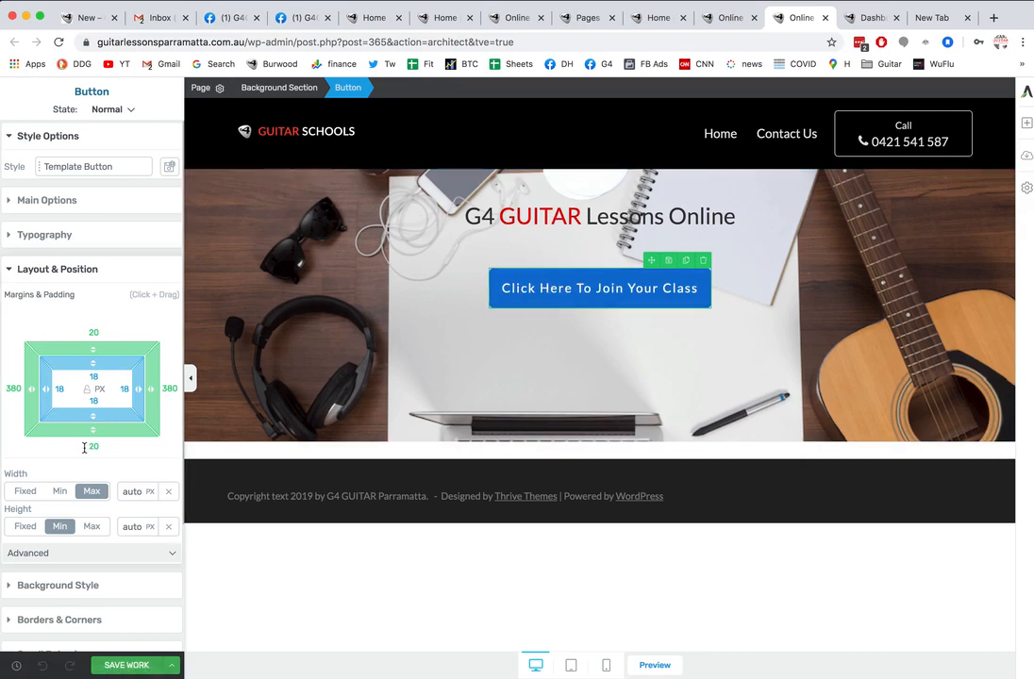
{"action": "left_click", "coordinate": [11, 270]}
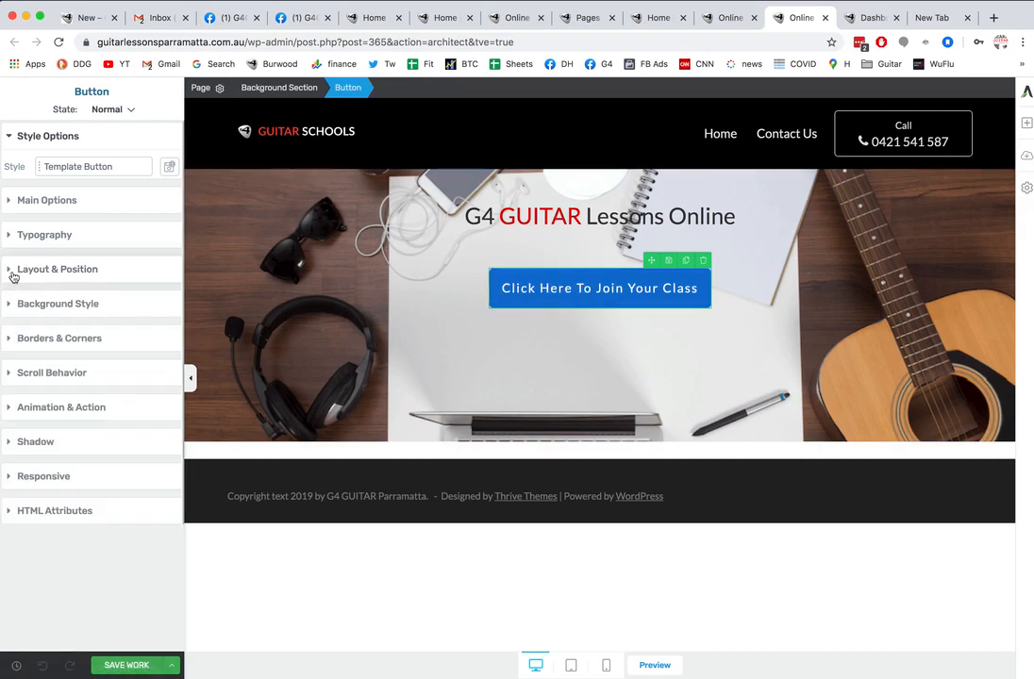
{"action": "left_click", "coordinate": [11, 202]}
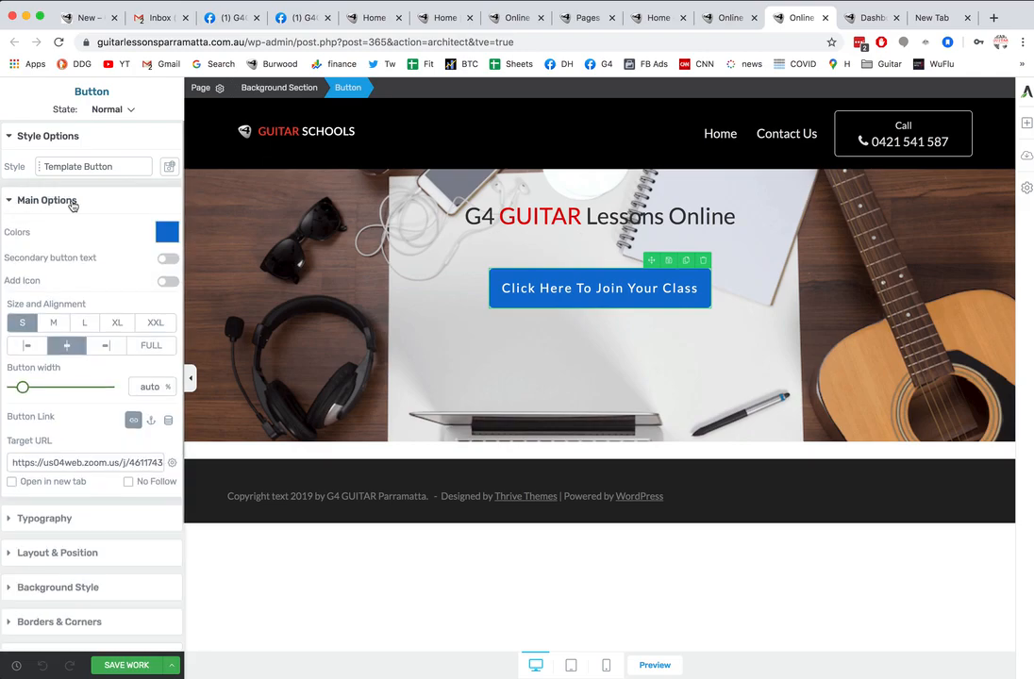
{"action": "left_click", "coordinate": [72, 460]}
{"action": "left_click", "coordinate": [12, 200]}
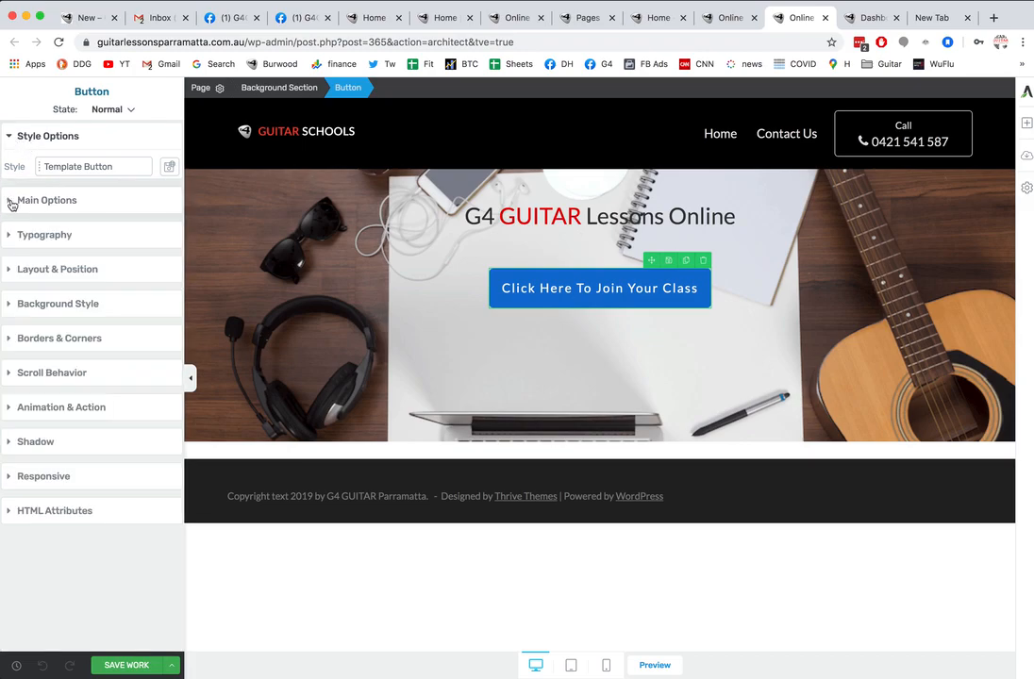
Step: Save the Online page and reload its live view to check the heading's spacing
{"action": "left_click", "coordinate": [135, 666]}
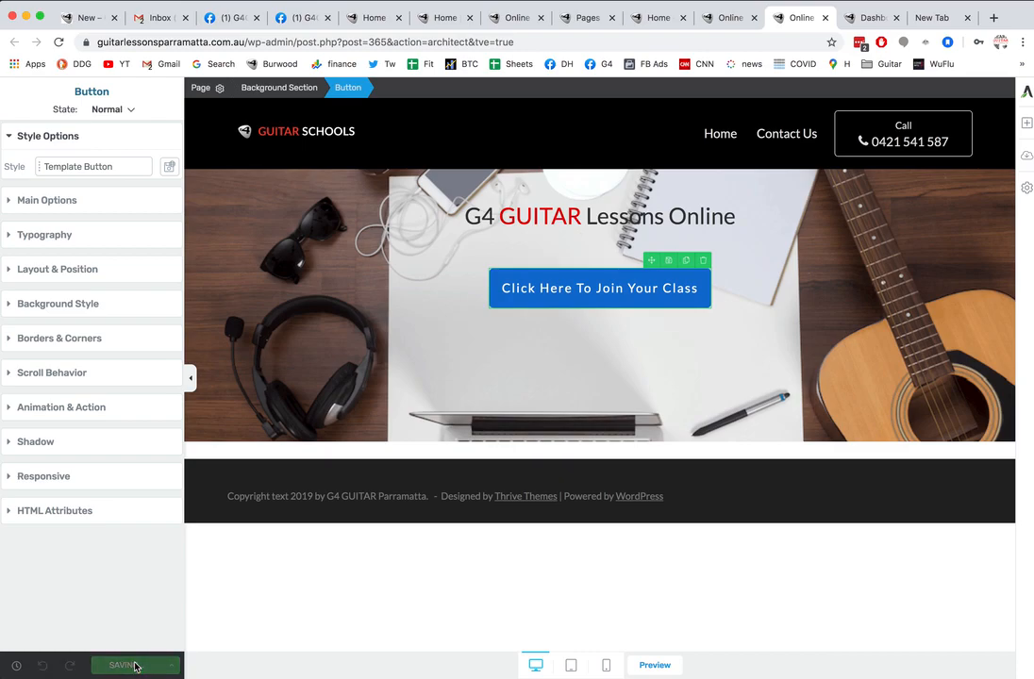
{"action": "left_click", "coordinate": [727, 19]}
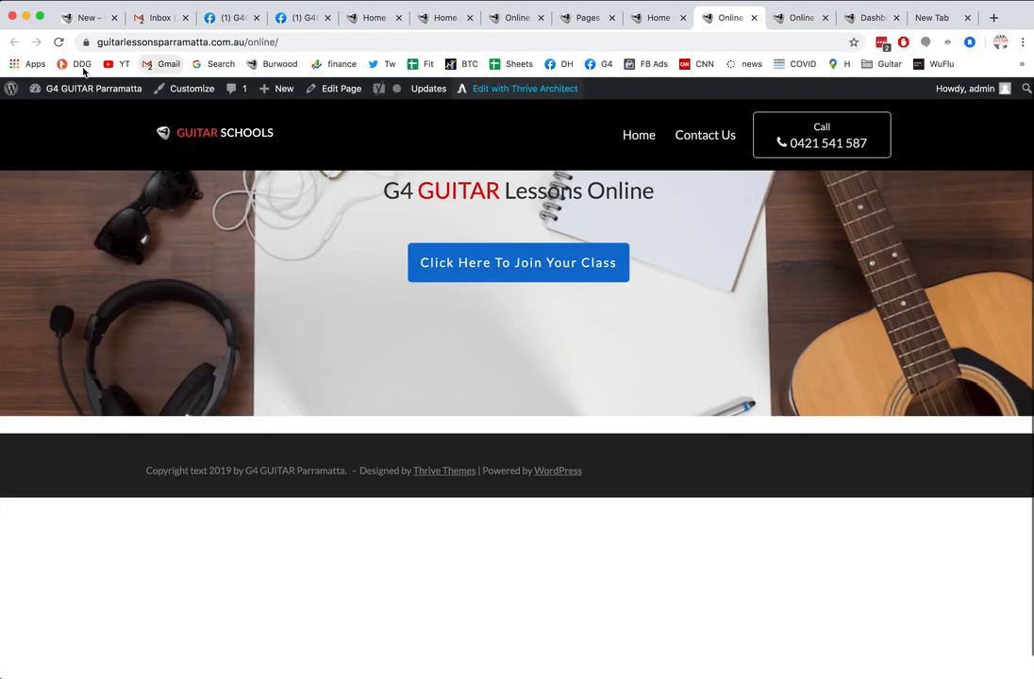
{"action": "left_click", "coordinate": [59, 42]}
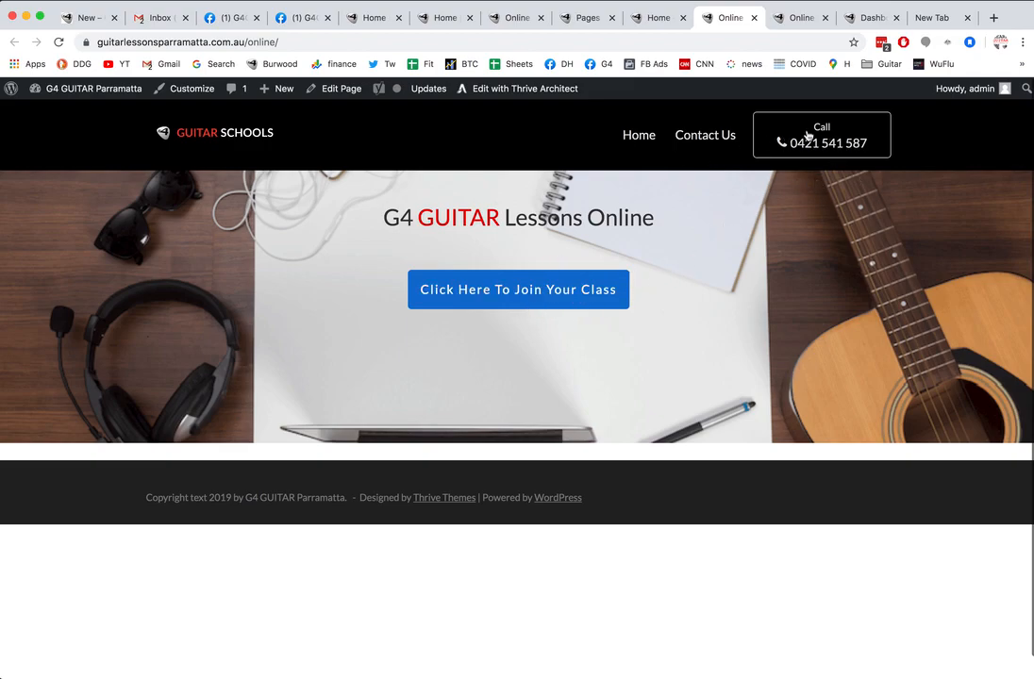
Step: Close the Online page's tabs and the empty new tab, and return to the Home page's Thrive Architect editor
{"action": "left_click", "coordinate": [754, 18]}
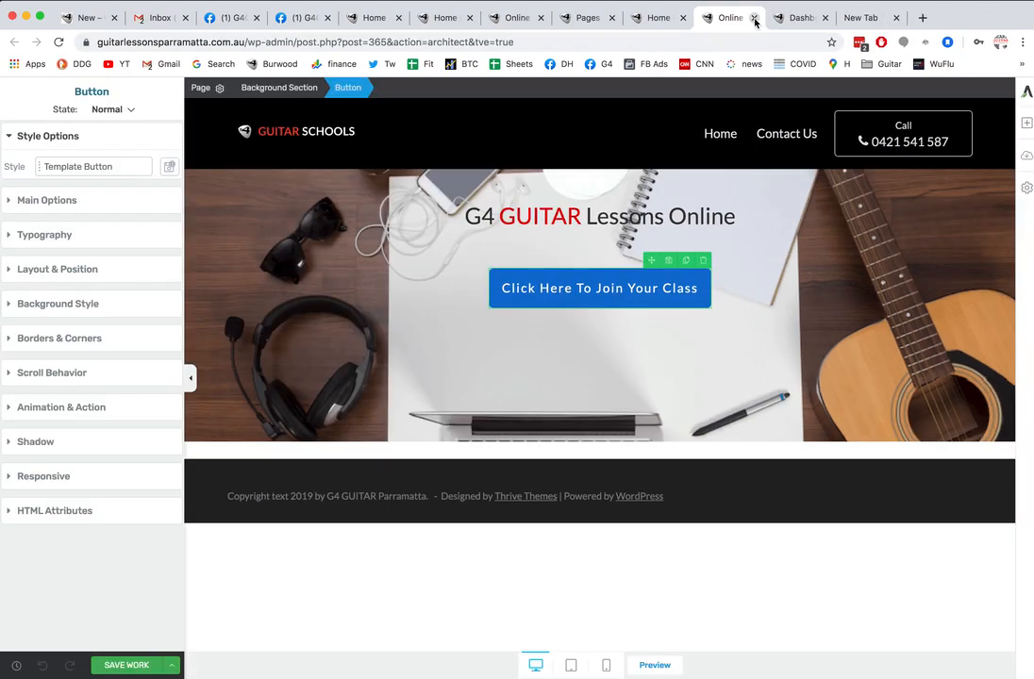
{"action": "left_click", "coordinate": [753, 18]}
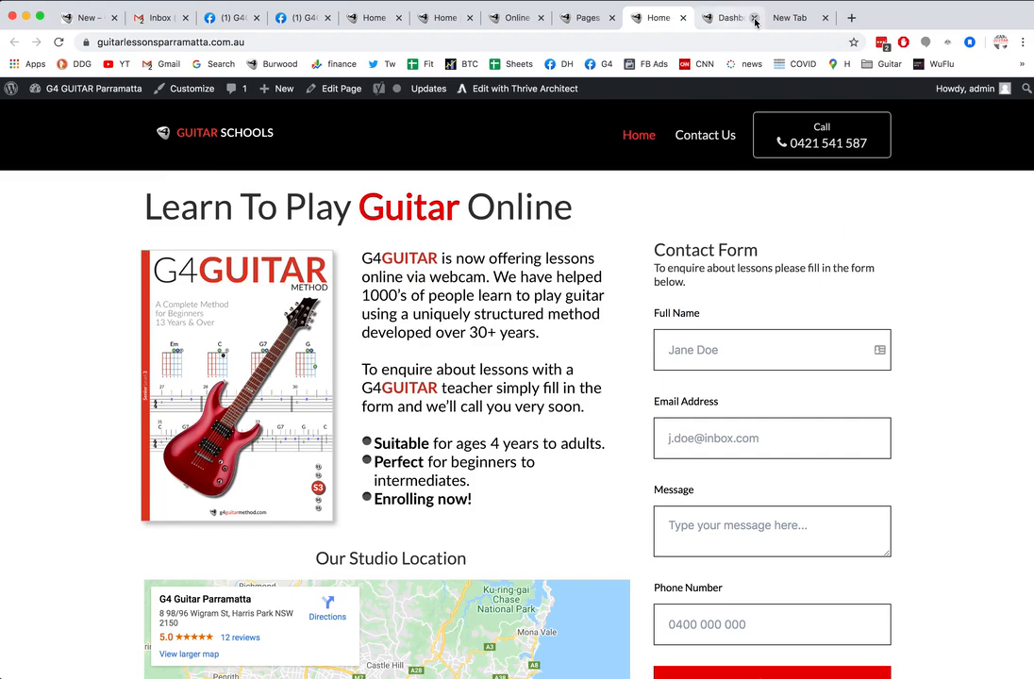
{"action": "left_click", "coordinate": [731, 19]}
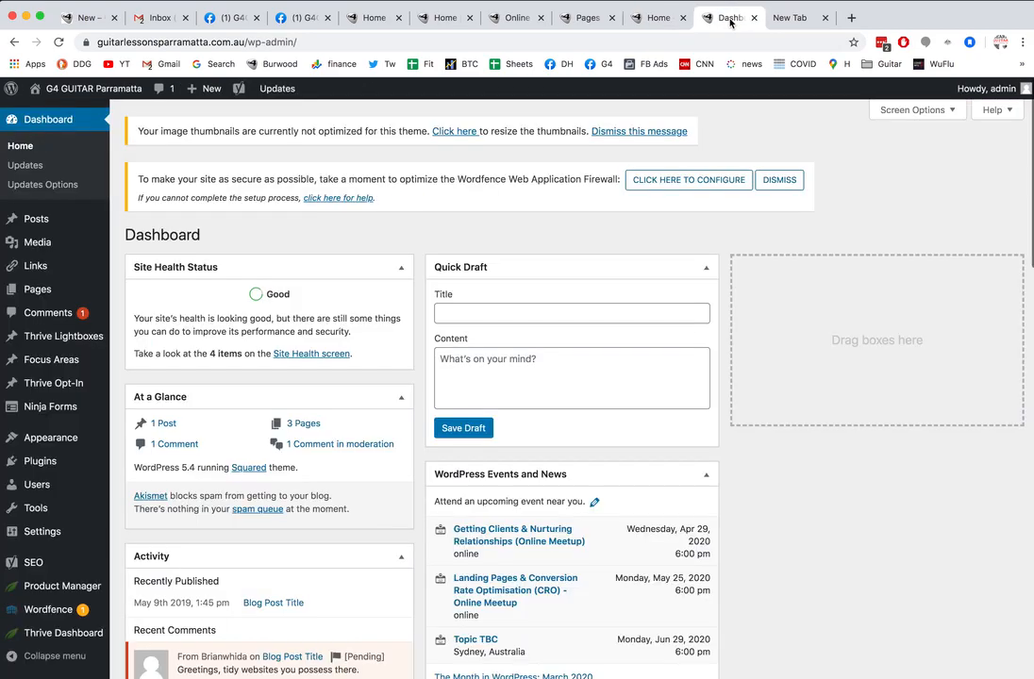
{"action": "left_click", "coordinate": [795, 18]}
{"action": "left_click", "coordinate": [825, 17]}
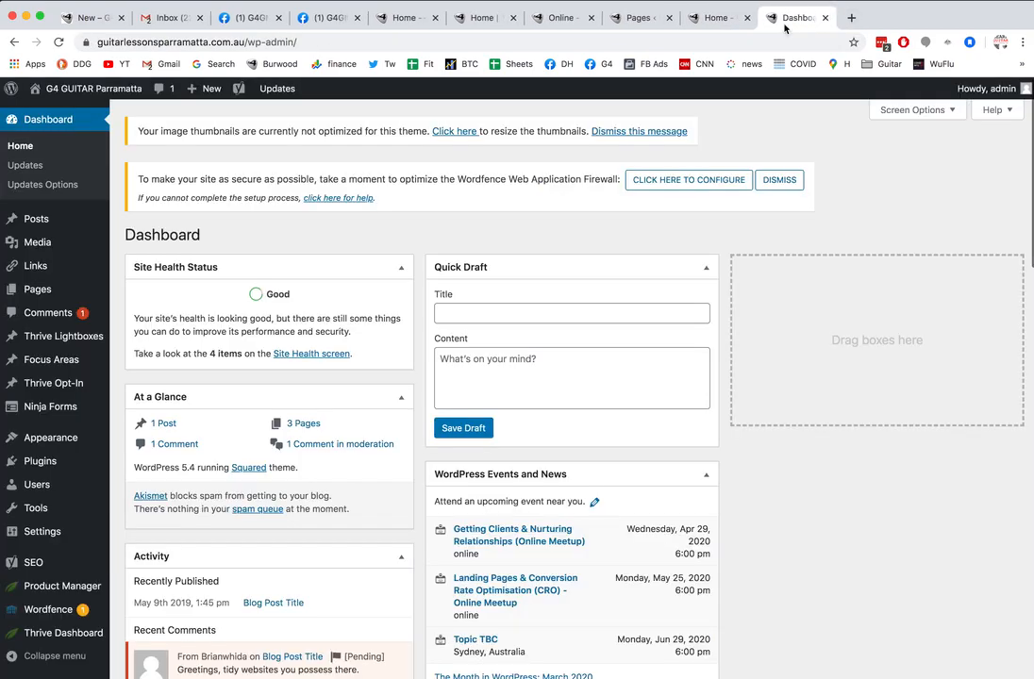
{"action": "left_click", "coordinate": [626, 19]}
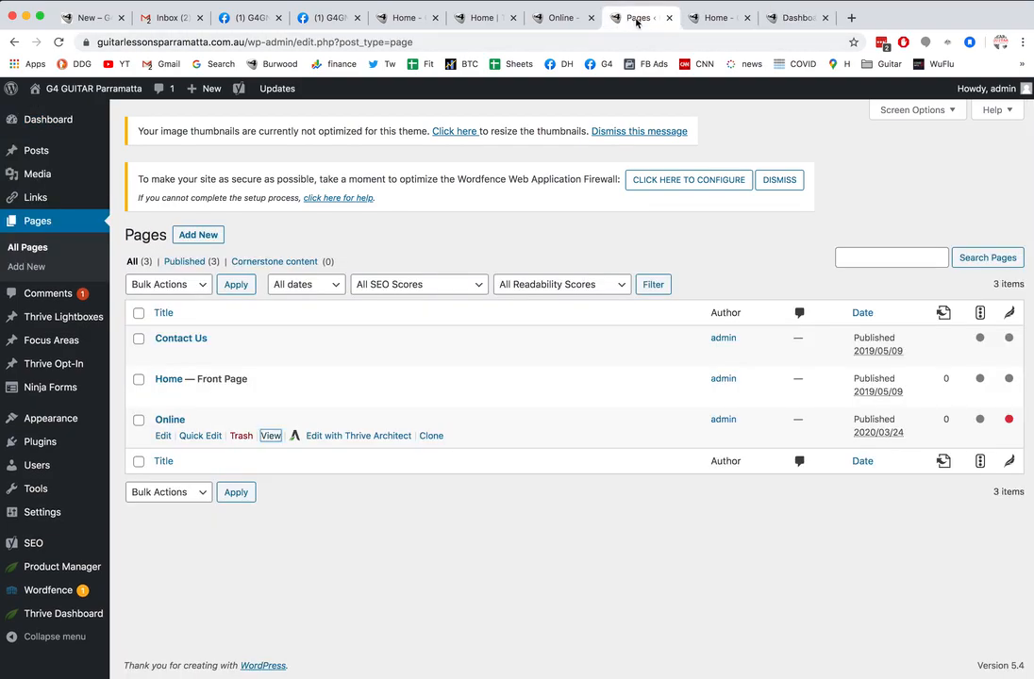
{"action": "left_click", "coordinate": [569, 20]}
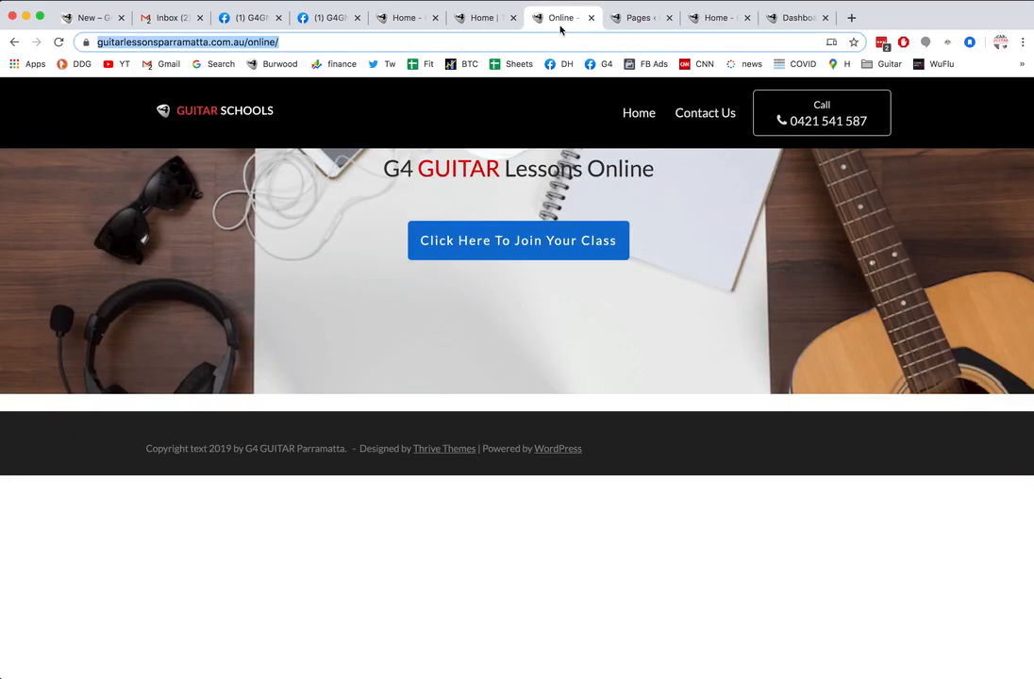
{"action": "key", "text": "super+w"}
{"action": "left_click", "coordinate": [491, 23]}
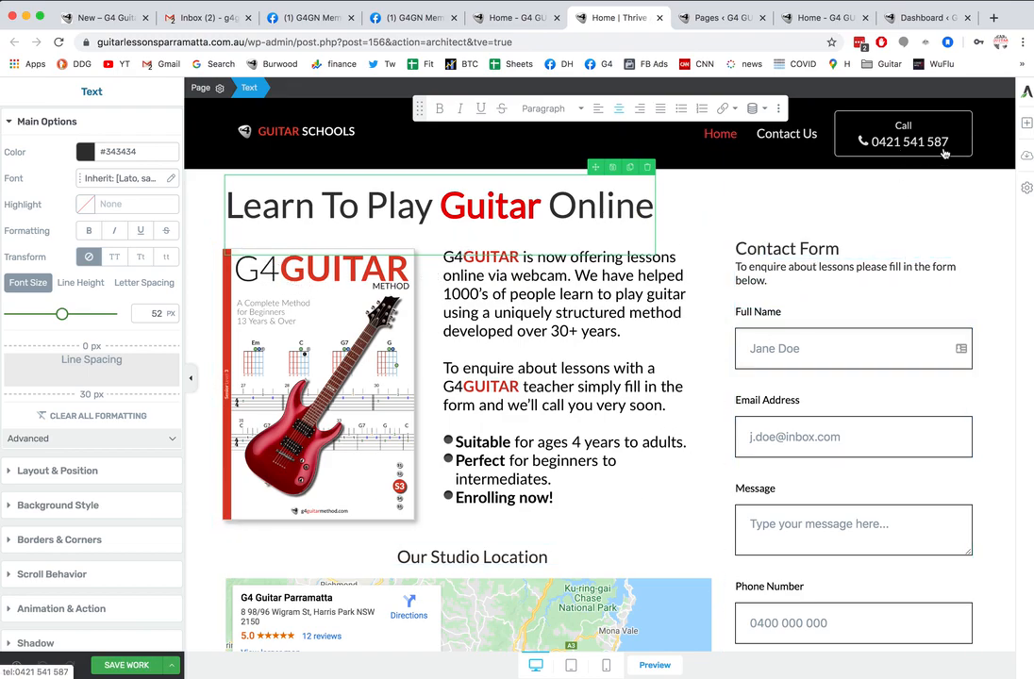
Step: Add a Columns element with three equal 1/3 columns beneath the studio location map
{"action": "left_click", "coordinate": [1027, 123]}
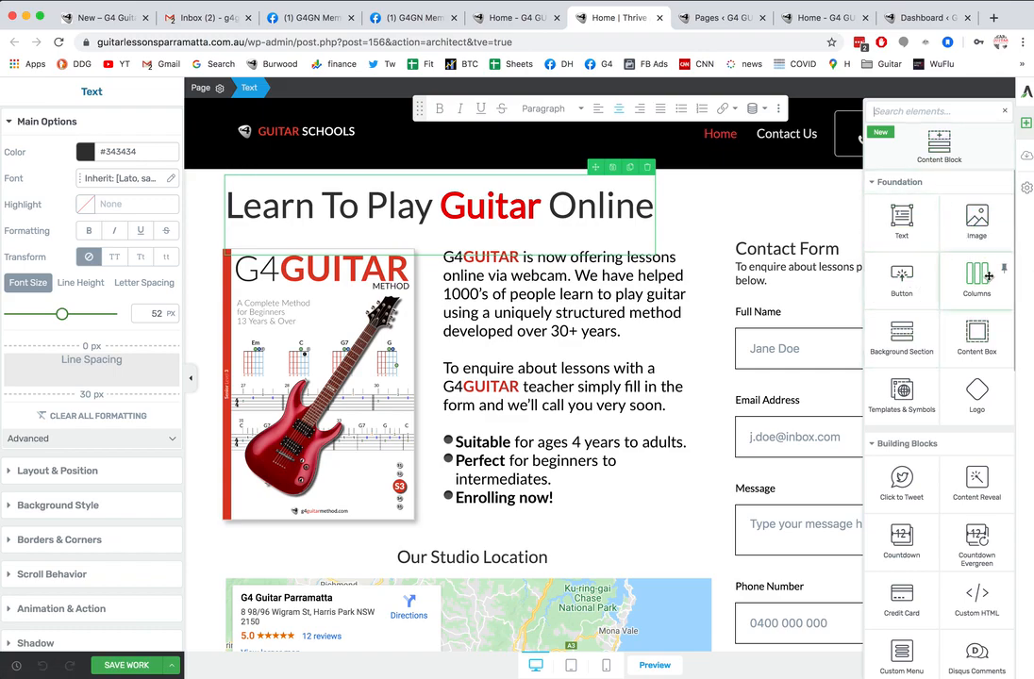
{"action": "scroll", "coordinate": [598, 529], "scroll_direction": "down", "scroll_amount": 5}
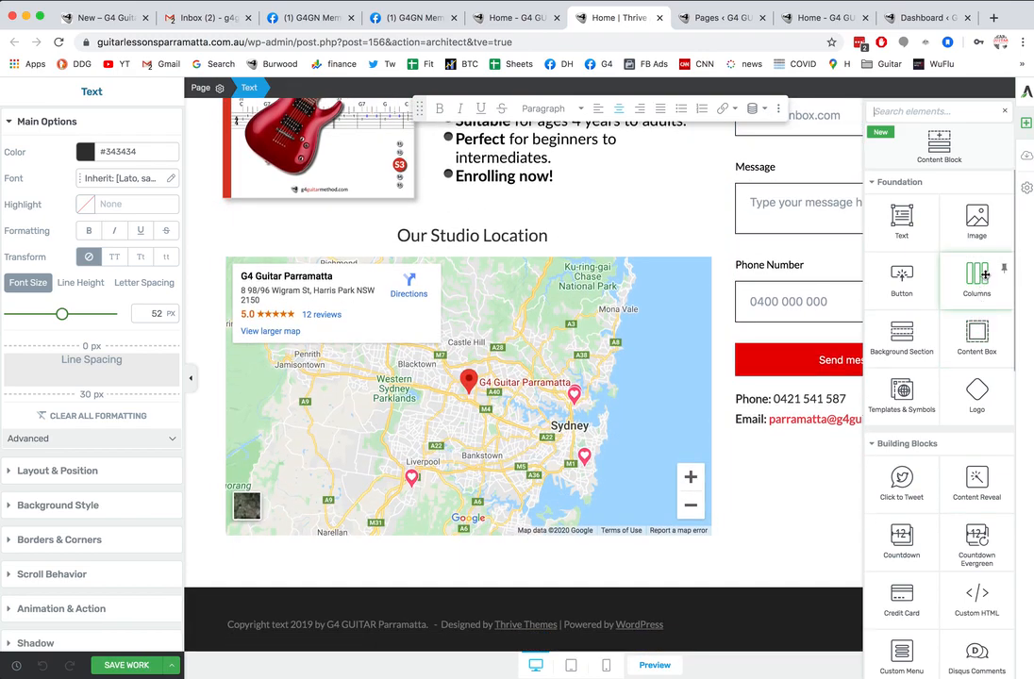
{"action": "left_click_drag", "start_coordinate": [980, 277], "coordinate": [622, 577]}
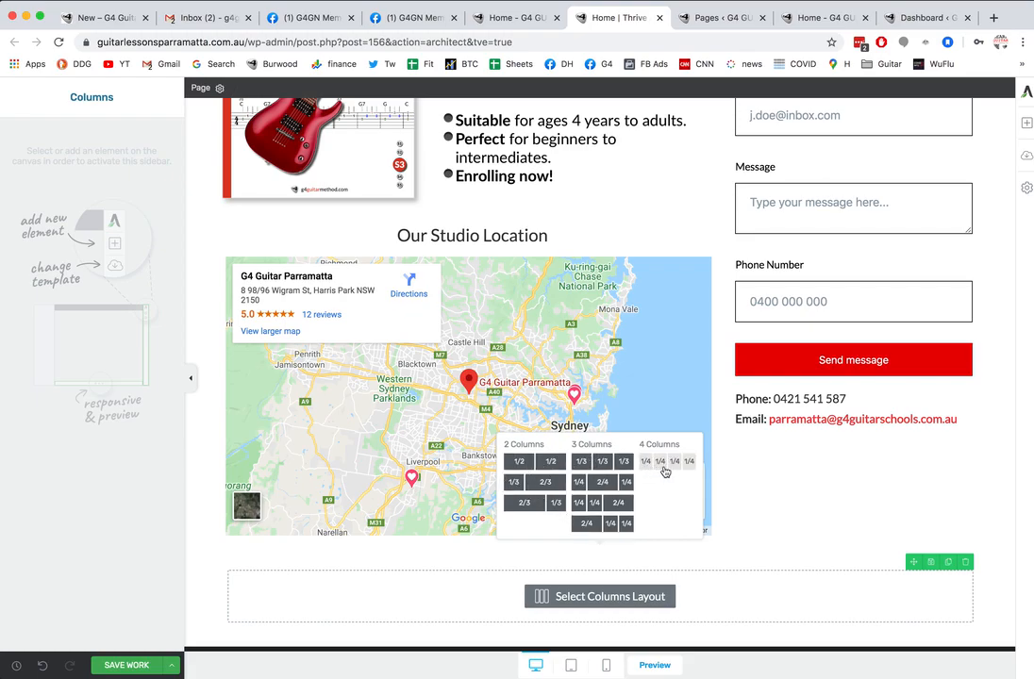
{"action": "left_click", "coordinate": [600, 462]}
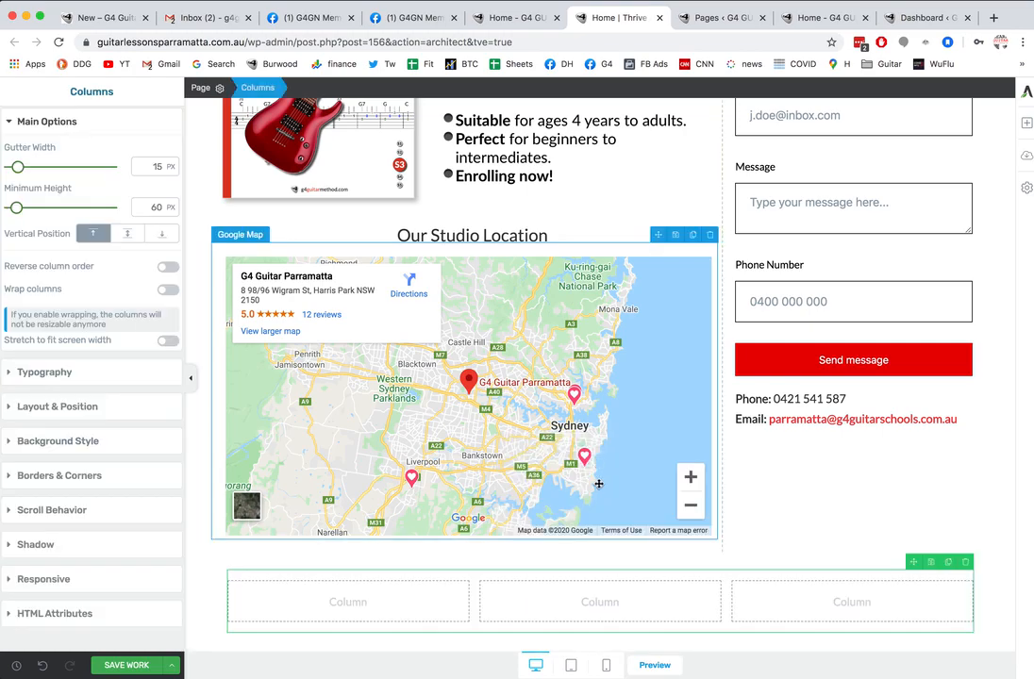
Step: Widen the middle column of the new row, narrowing both outer columns to roughly equal widths
{"action": "left_click_drag", "start_coordinate": [475, 604], "coordinate": [448, 601]}
{"action": "left_click_drag", "start_coordinate": [725, 600], "coordinate": [816, 609]}
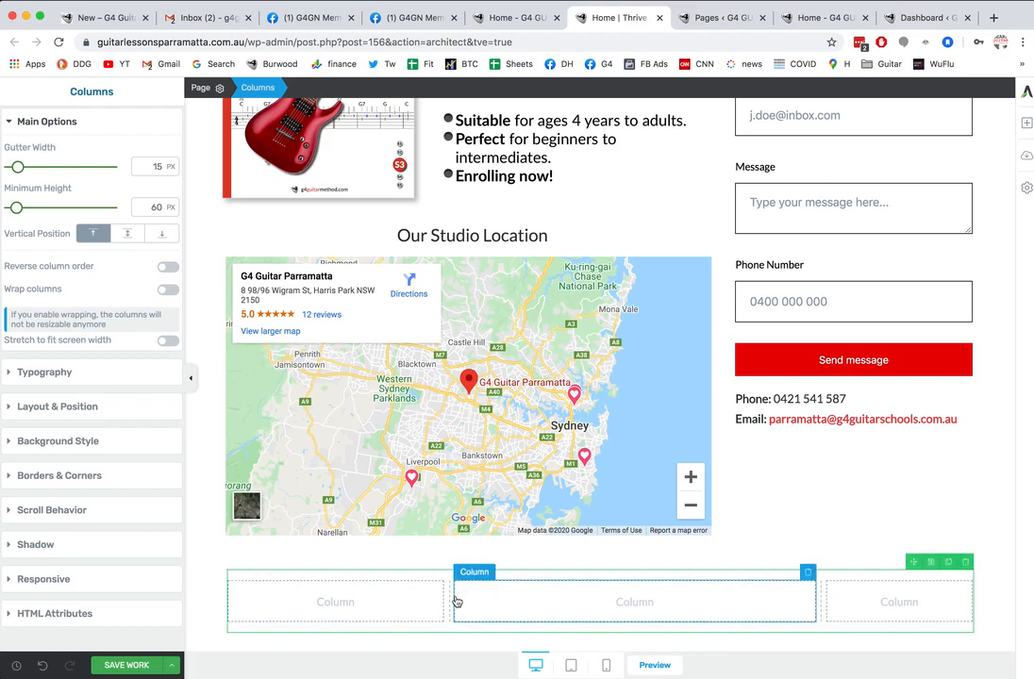
{"action": "left_click_drag", "start_coordinate": [450, 602], "coordinate": [382, 604]}
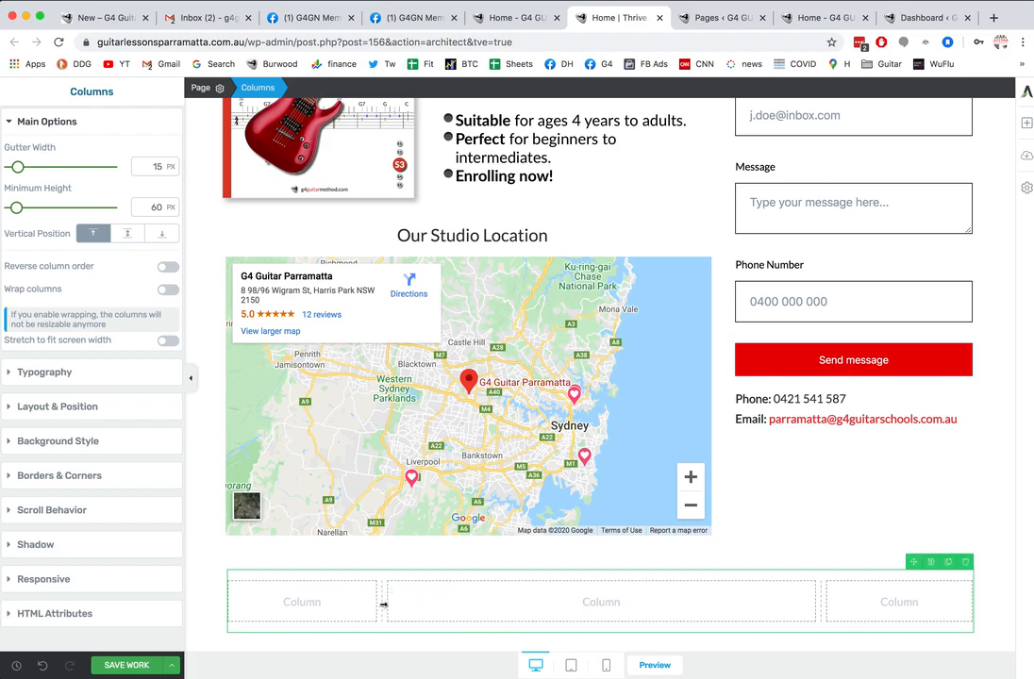
Step: Insert an Image element with G4-Junior-J1-to-J5.png from the media library into the middle column at full size
{"action": "left_click", "coordinate": [1024, 125]}
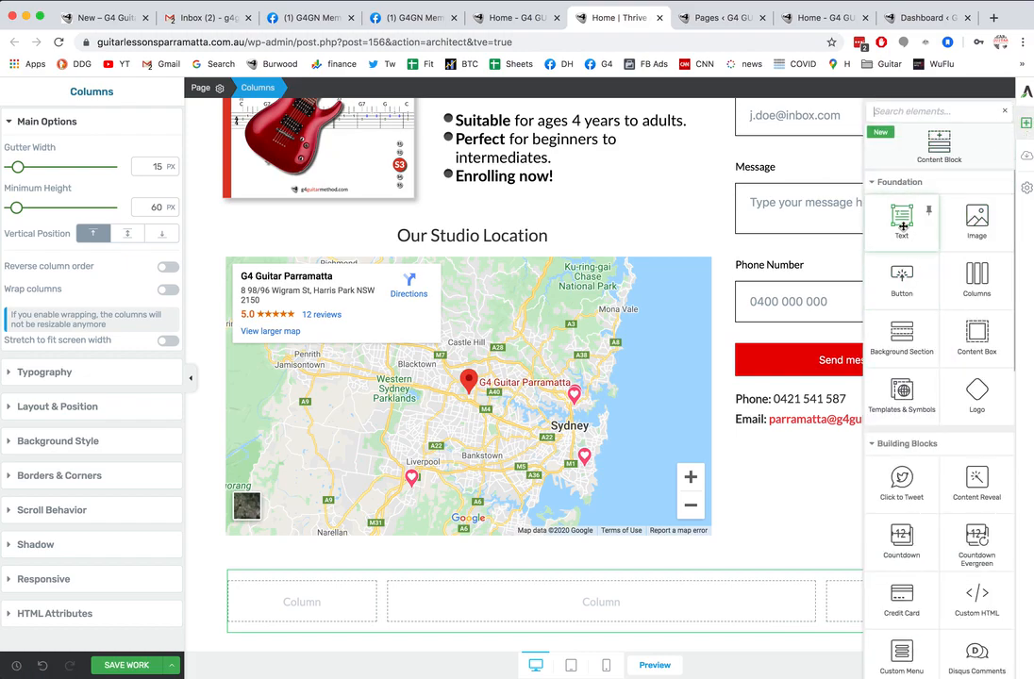
{"action": "left_click_drag", "start_coordinate": [974, 221], "coordinate": [616, 614]}
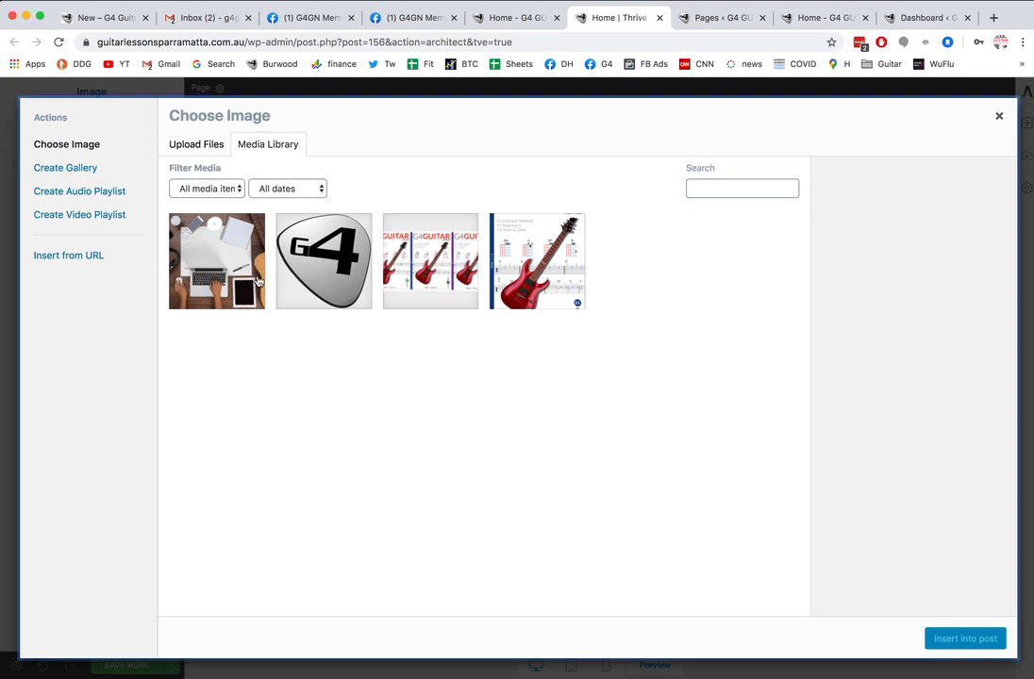
{"action": "left_click", "coordinate": [443, 273]}
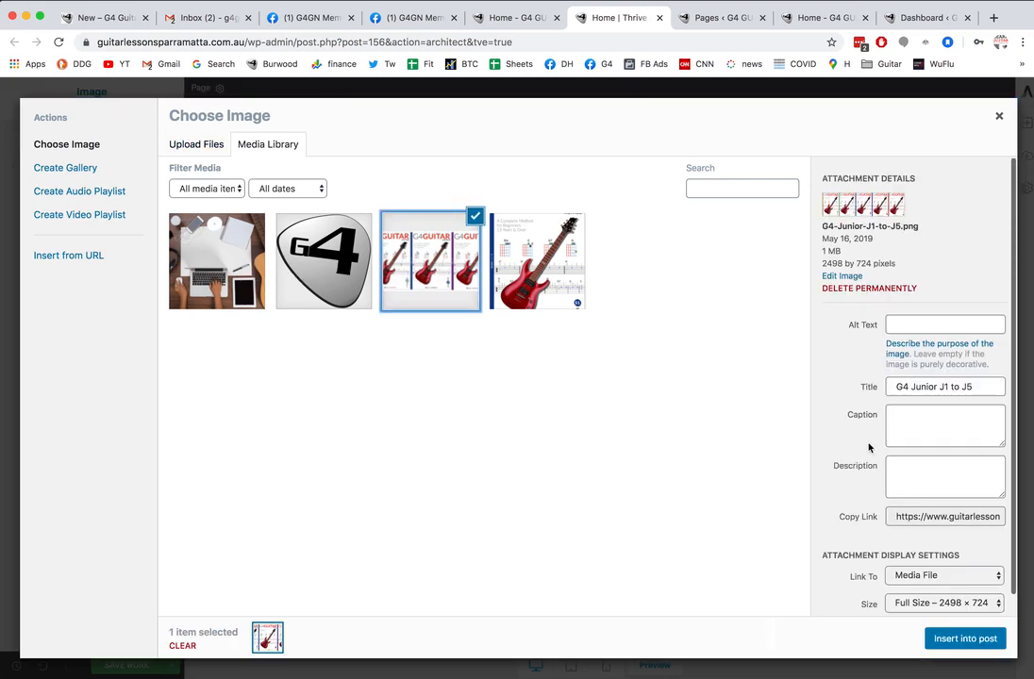
{"action": "left_click", "coordinate": [957, 639]}
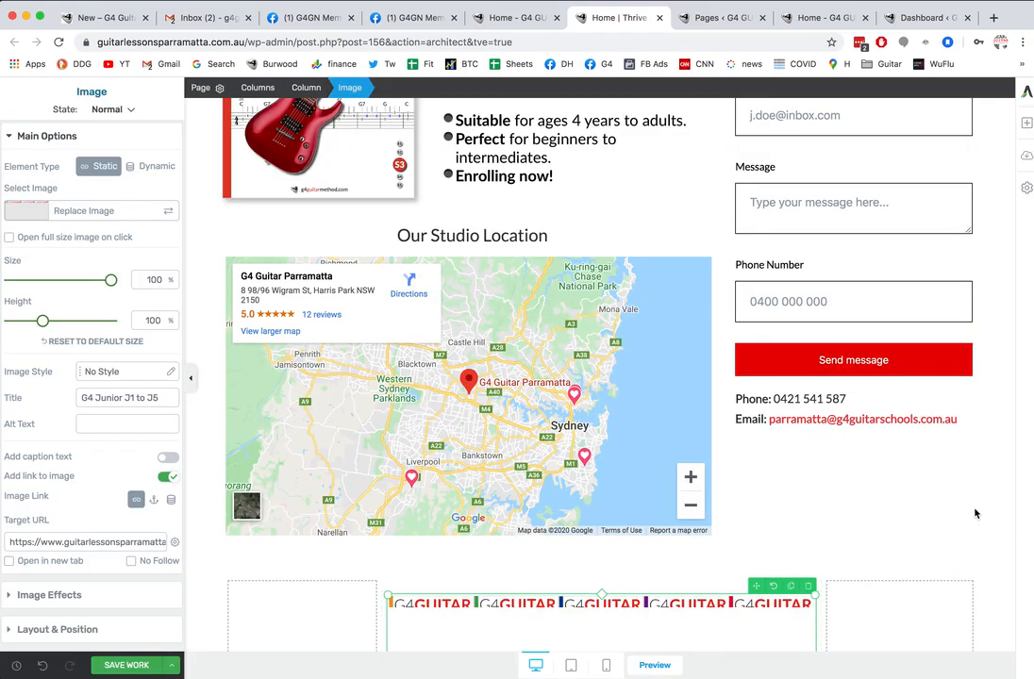
Step: Widen the middle column holding the book image further on both sides, narrowing the two outer columns
{"action": "scroll", "coordinate": [975, 513], "scroll_direction": "down", "scroll_amount": 4}
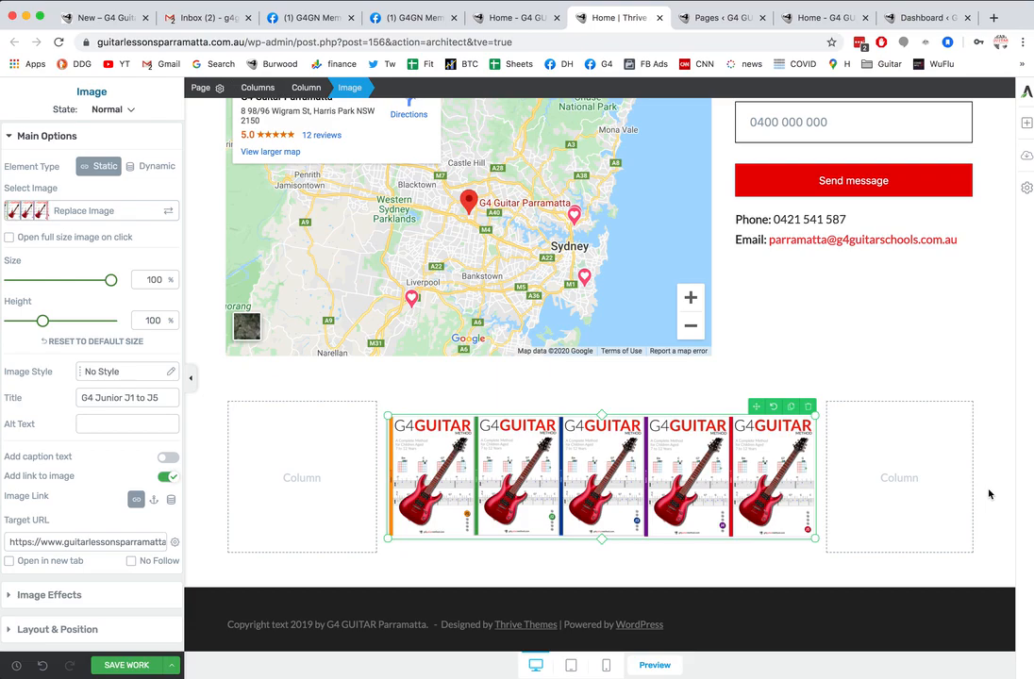
{"action": "scroll", "coordinate": [789, 311], "scroll_direction": "up", "scroll_amount": 5}
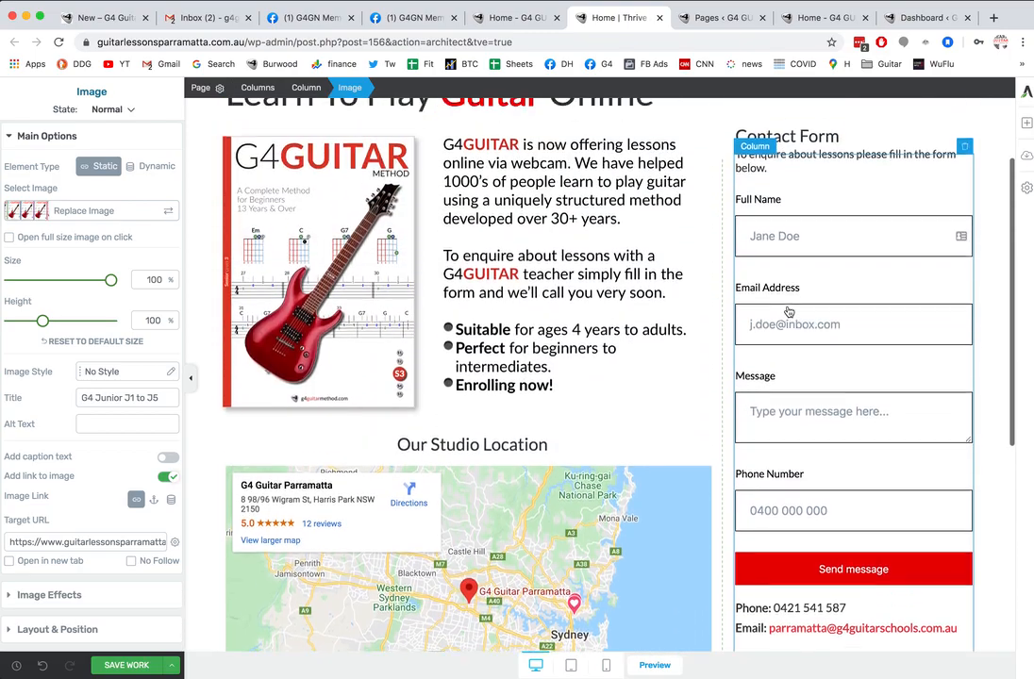
{"action": "scroll", "coordinate": [788, 312], "scroll_direction": "down", "scroll_amount": 5}
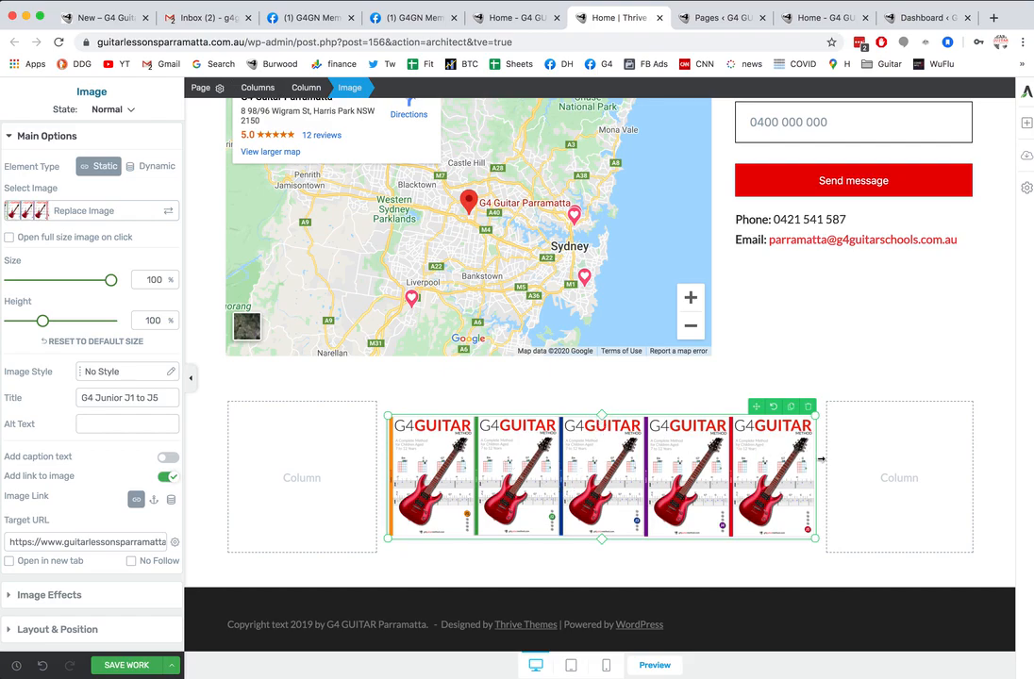
{"action": "left_click_drag", "start_coordinate": [822, 474], "coordinate": [849, 476]}
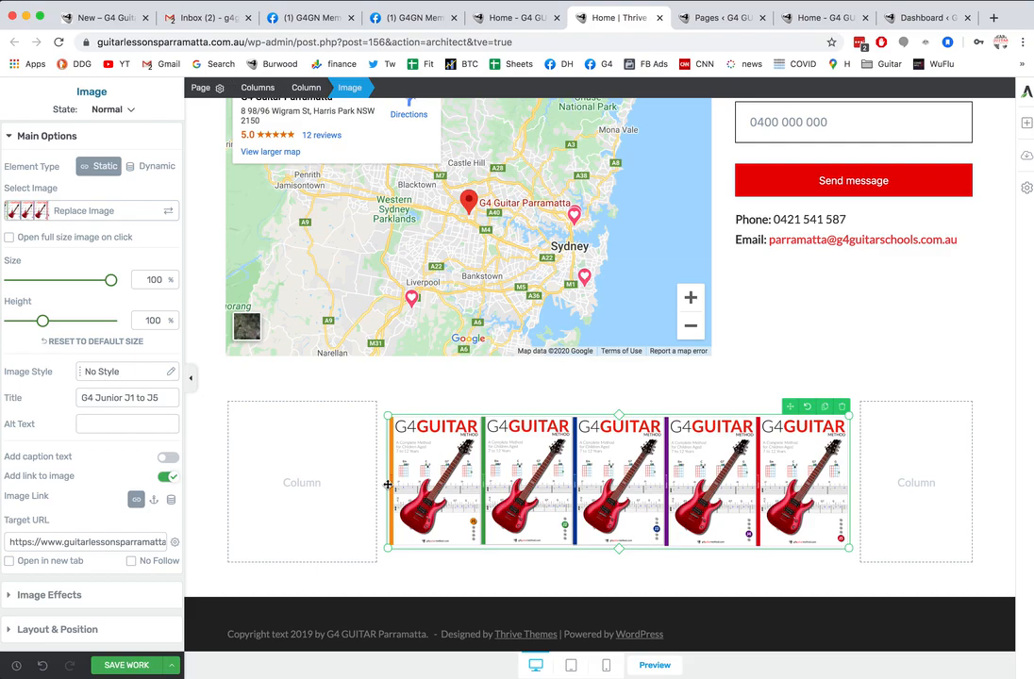
{"action": "left_click_drag", "start_coordinate": [381, 485], "coordinate": [335, 485]}
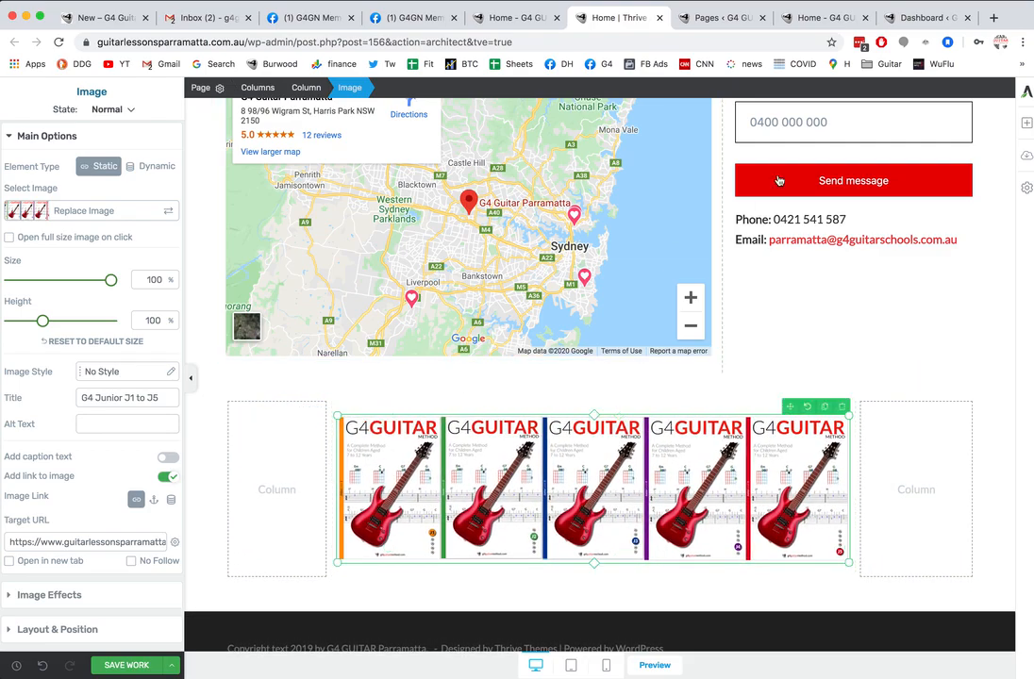
Step: Add a Text element reading "Welcome to G4" to the right column of the book image row and duplicate it beneath
{"action": "left_click", "coordinate": [1026, 122]}
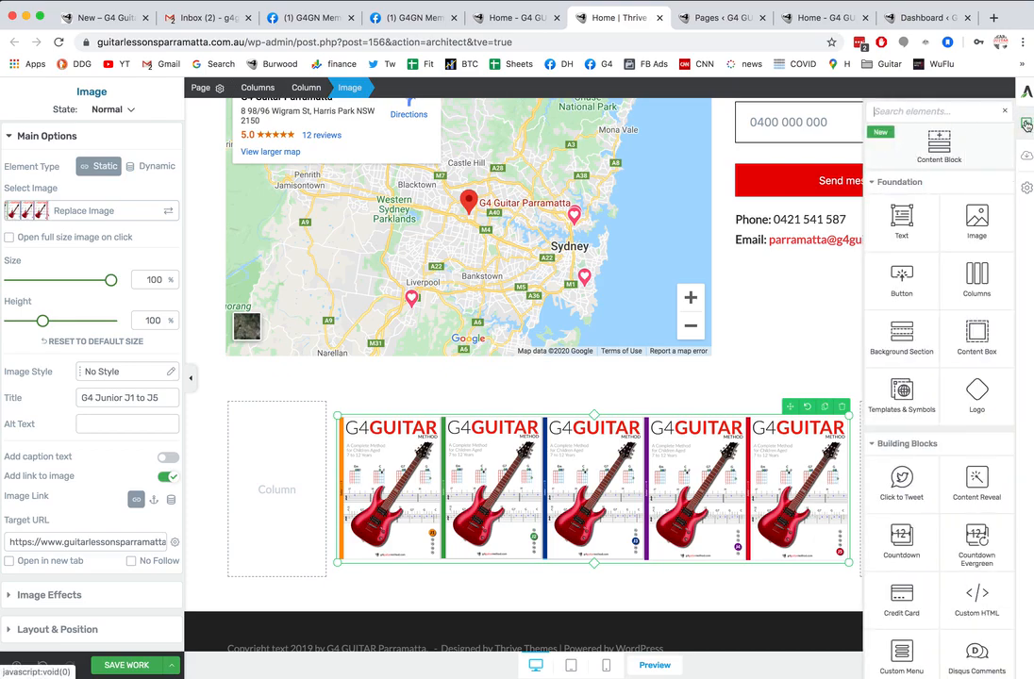
{"action": "left_click_drag", "start_coordinate": [908, 227], "coordinate": [886, 425]}
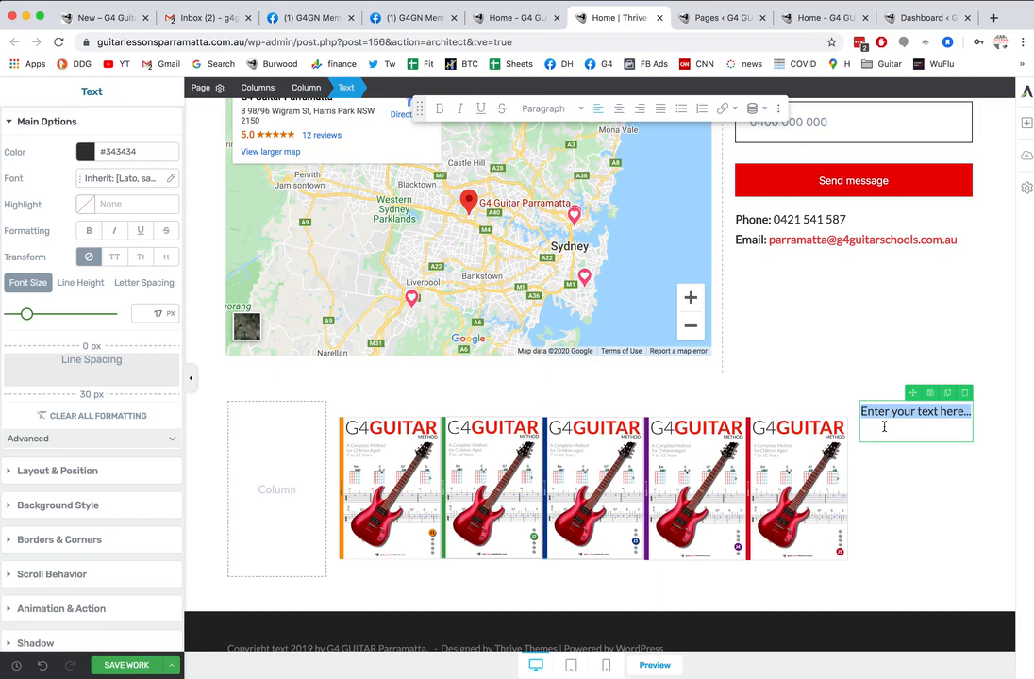
{"action": "type", "text": "Welcome to G4"}
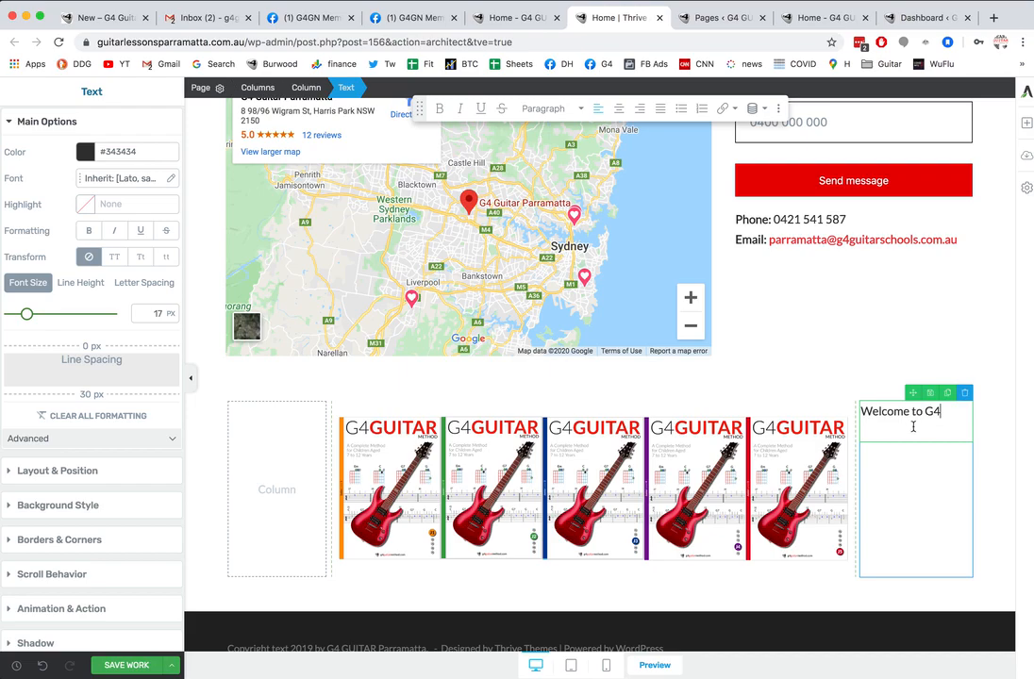
{"action": "left_click", "coordinate": [948, 393]}
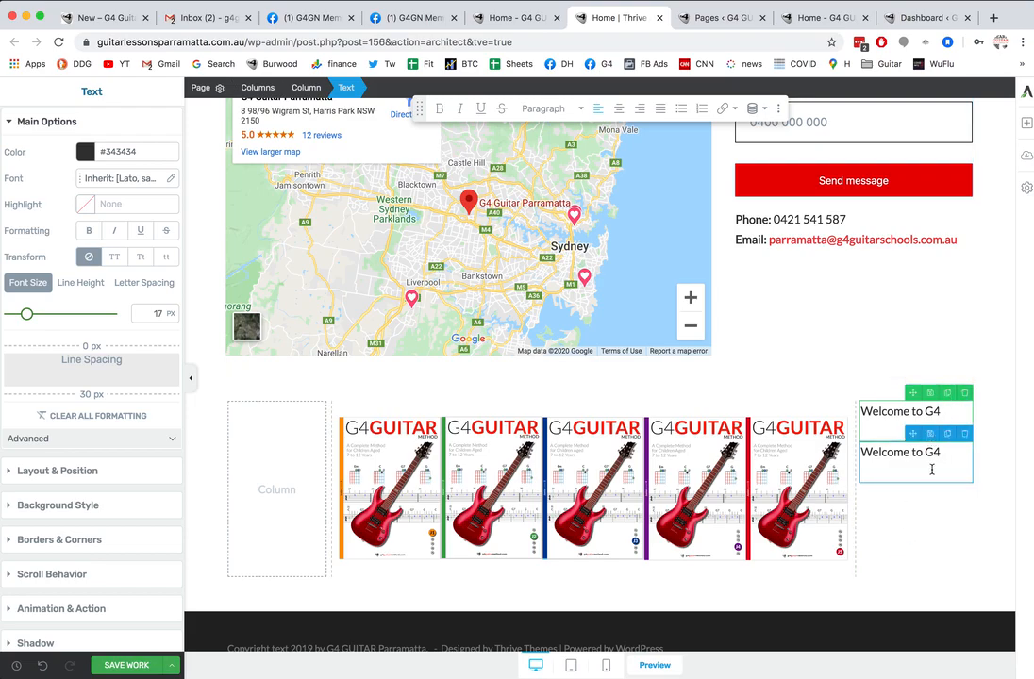
Step: Look through the full library of available page elements, from Foundation to Building Blocks
{"action": "left_click", "coordinate": [1027, 124]}
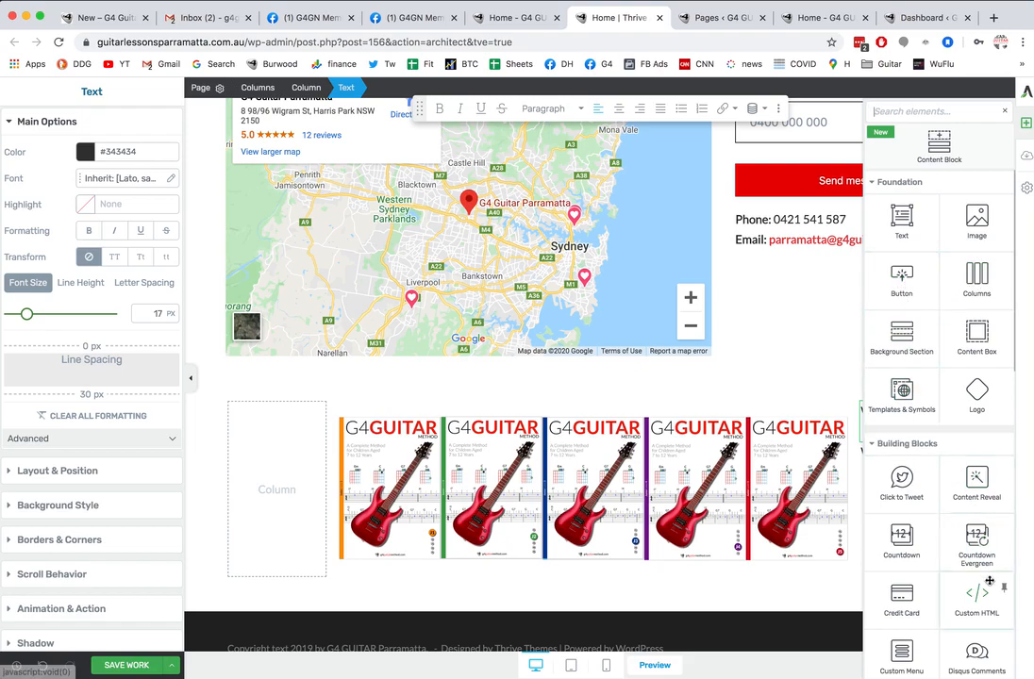
{"action": "scroll", "coordinate": [987, 582], "scroll_direction": "down", "scroll_amount": 3}
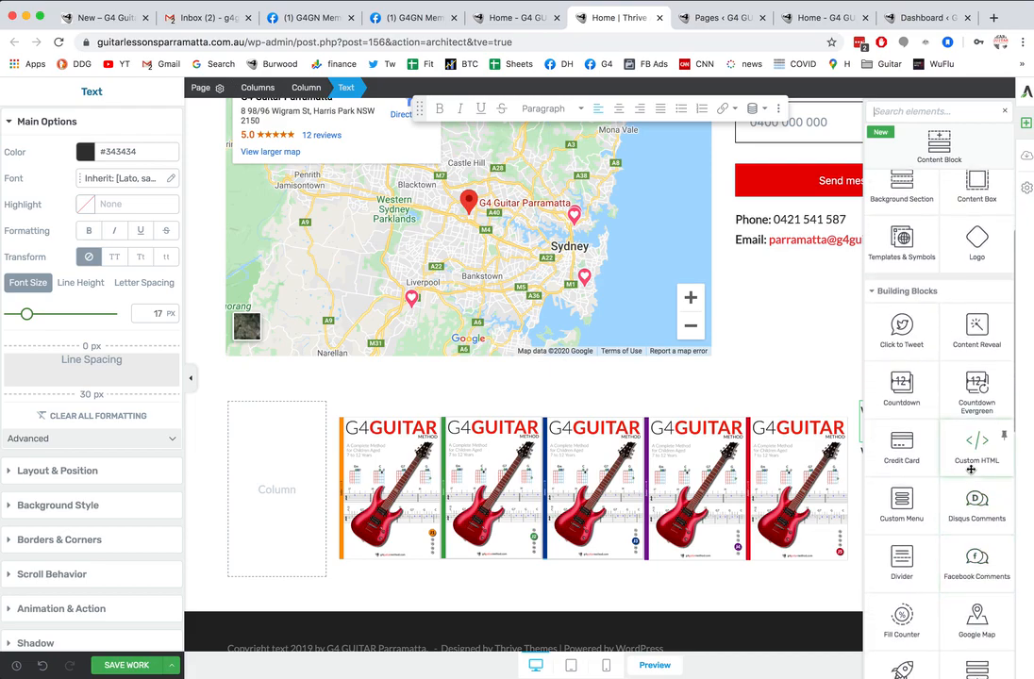
{"action": "scroll", "coordinate": [976, 566], "scroll_direction": "down", "scroll_amount": 1}
{"action": "scroll", "coordinate": [974, 547], "scroll_direction": "down", "scroll_amount": 1}
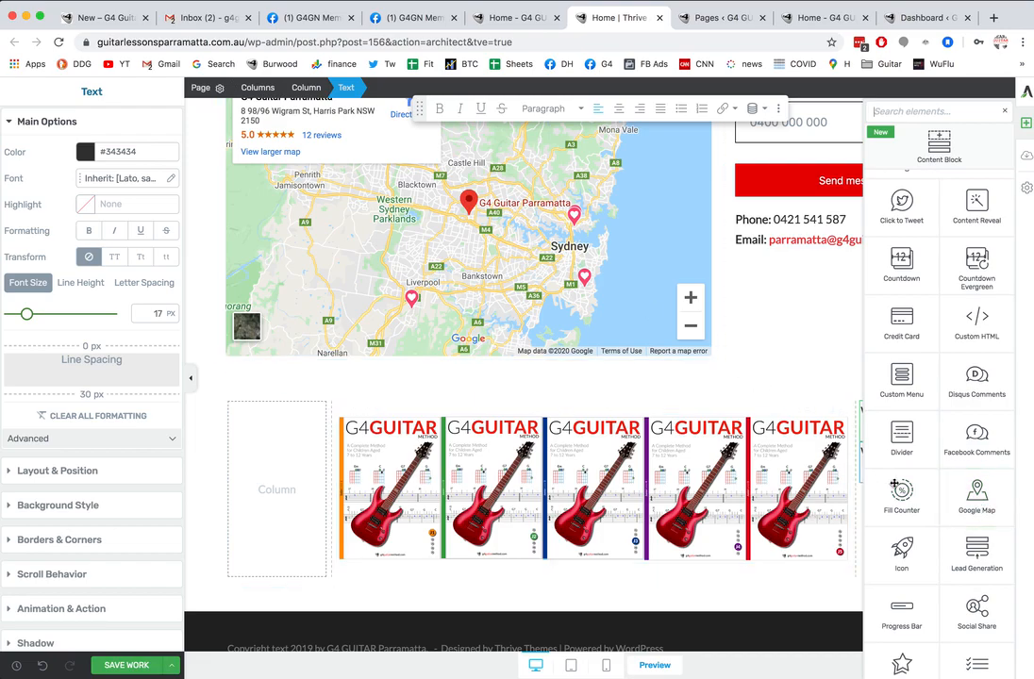
{"action": "scroll", "coordinate": [979, 575], "scroll_direction": "down", "scroll_amount": 4}
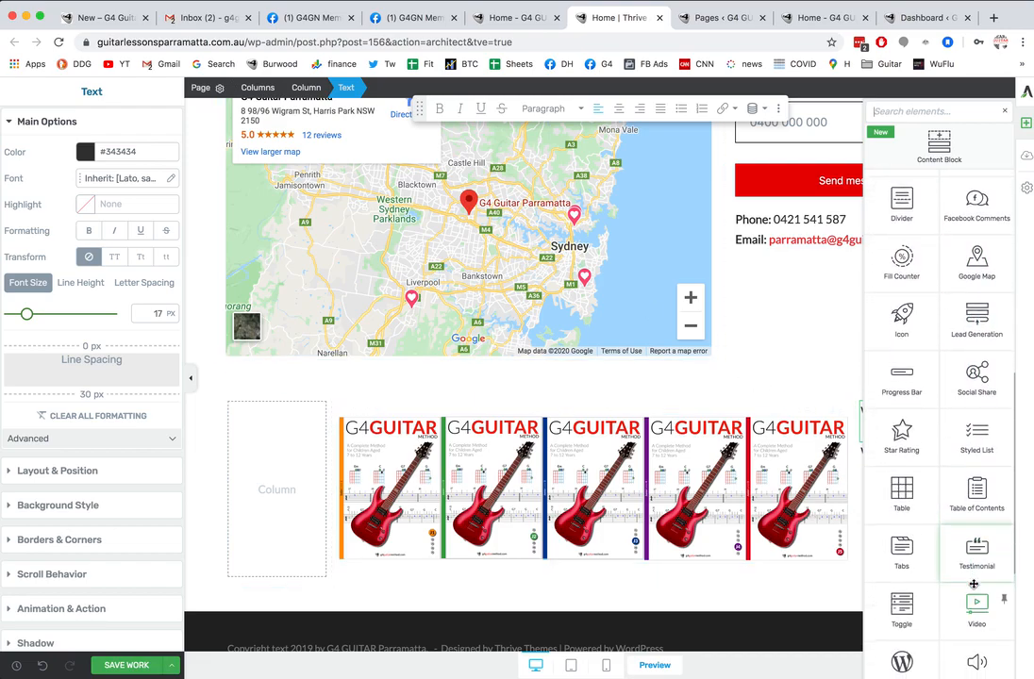
{"action": "scroll", "coordinate": [975, 584], "scroll_direction": "down", "scroll_amount": 4}
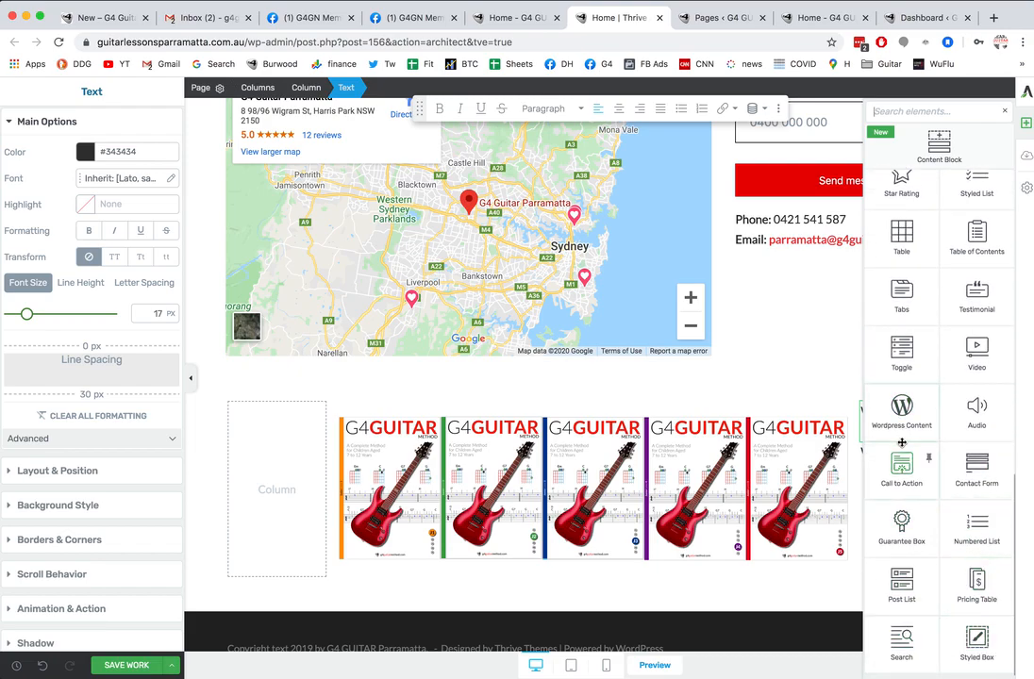
{"action": "scroll", "coordinate": [919, 389], "scroll_direction": "up", "scroll_amount": 10}
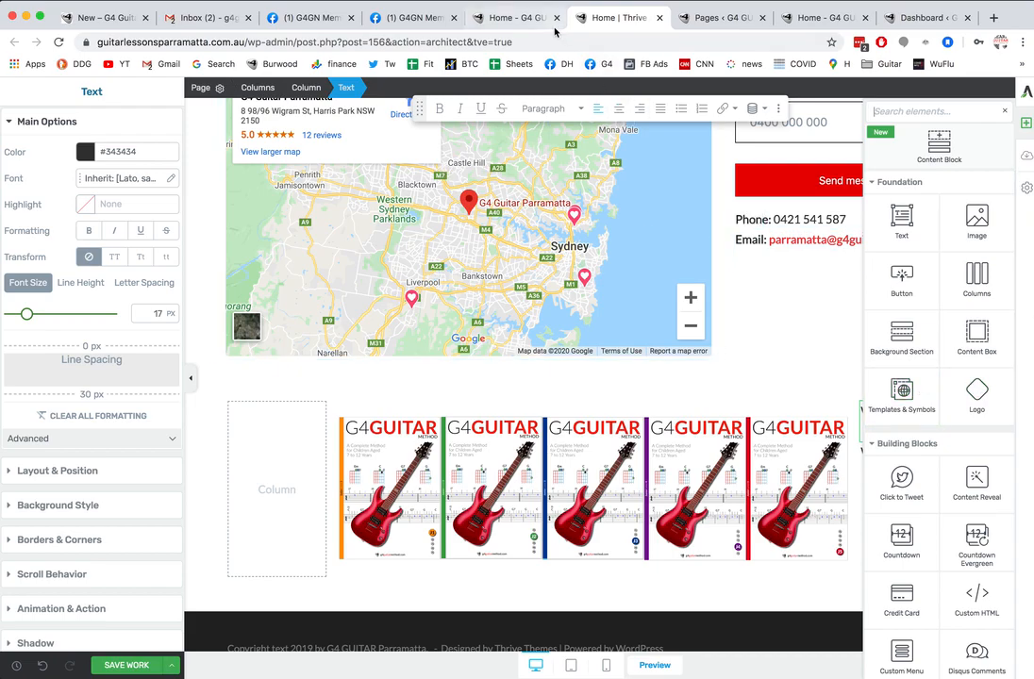
Step: Open the site's Menus settings in the WordPress admin and compare the Primary Menu with the live Home page navigation
{"action": "left_click", "coordinate": [523, 18]}
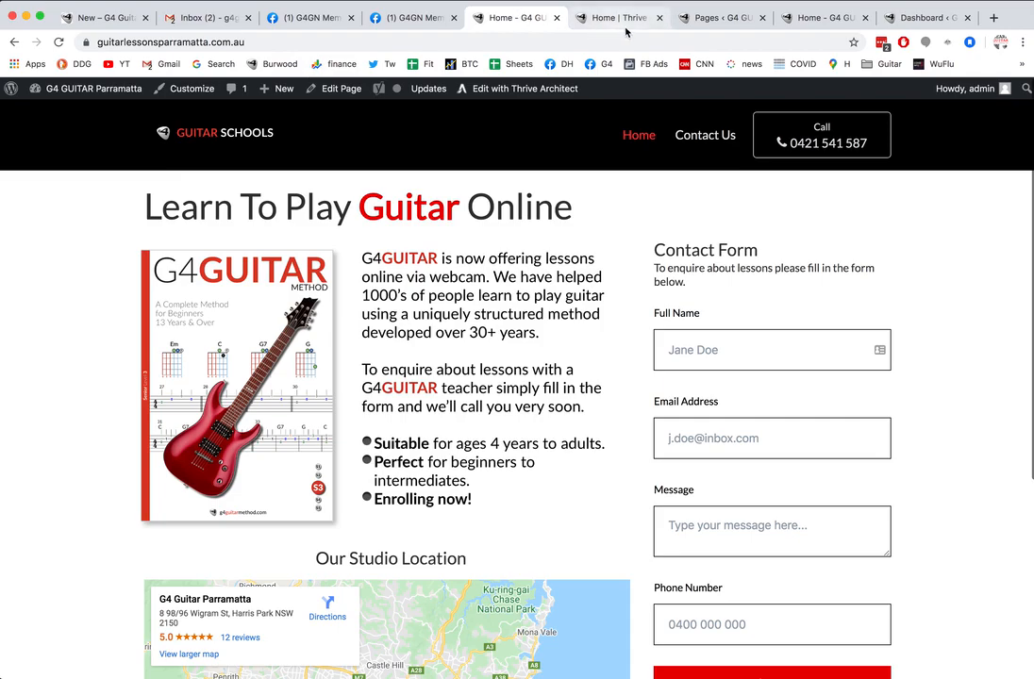
{"action": "left_click", "coordinate": [707, 20]}
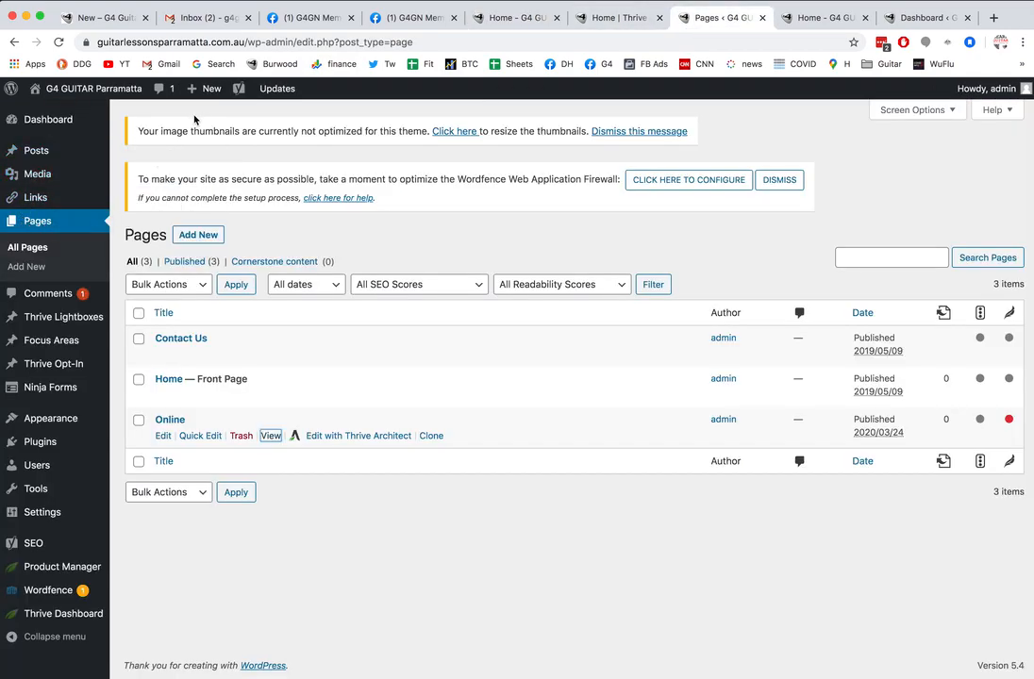
{"action": "mouse_move", "coordinate": [207, 89]}
{"action": "mouse_move", "coordinate": [69, 423]}
{"action": "mouse_move", "coordinate": [62, 329]}
{"action": "mouse_move", "coordinate": [92, 464]}
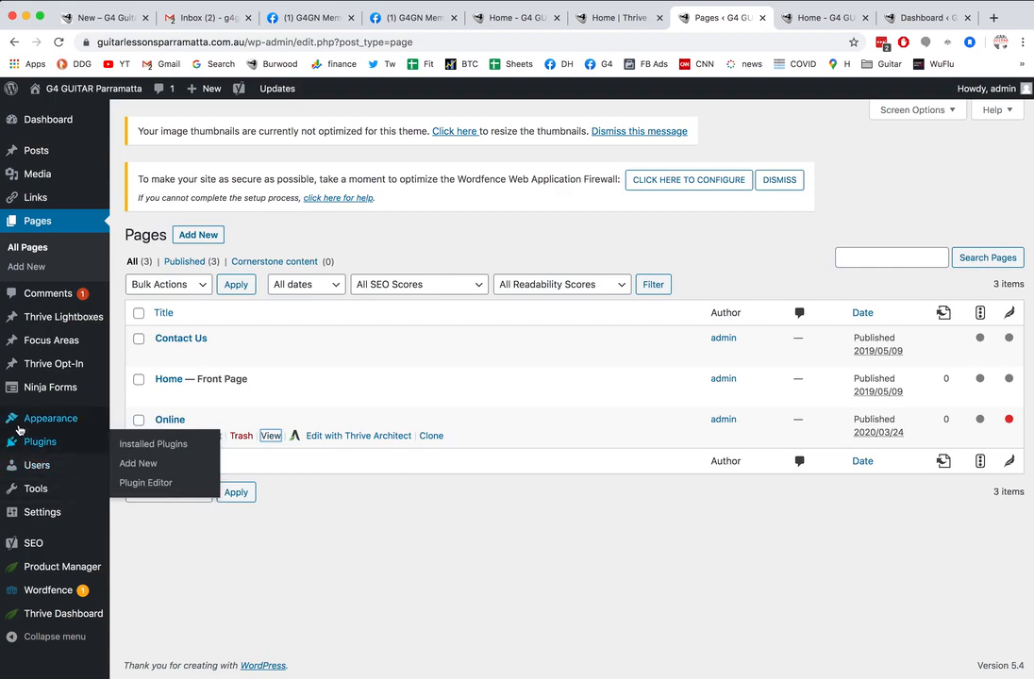
{"action": "mouse_move", "coordinate": [38, 422]}
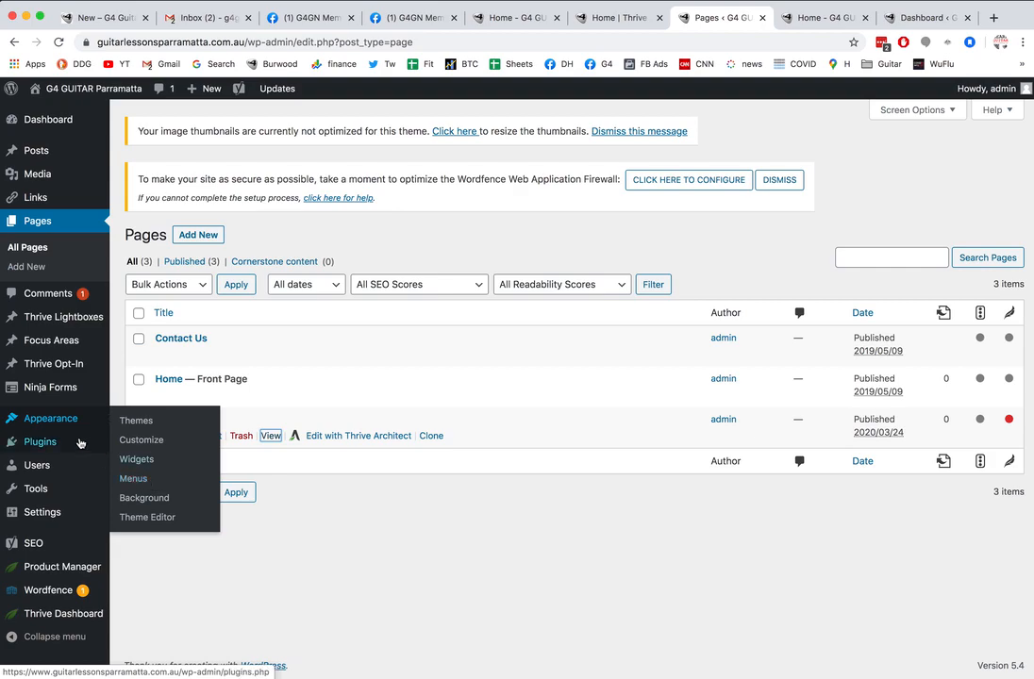
{"action": "left_click", "coordinate": [136, 481]}
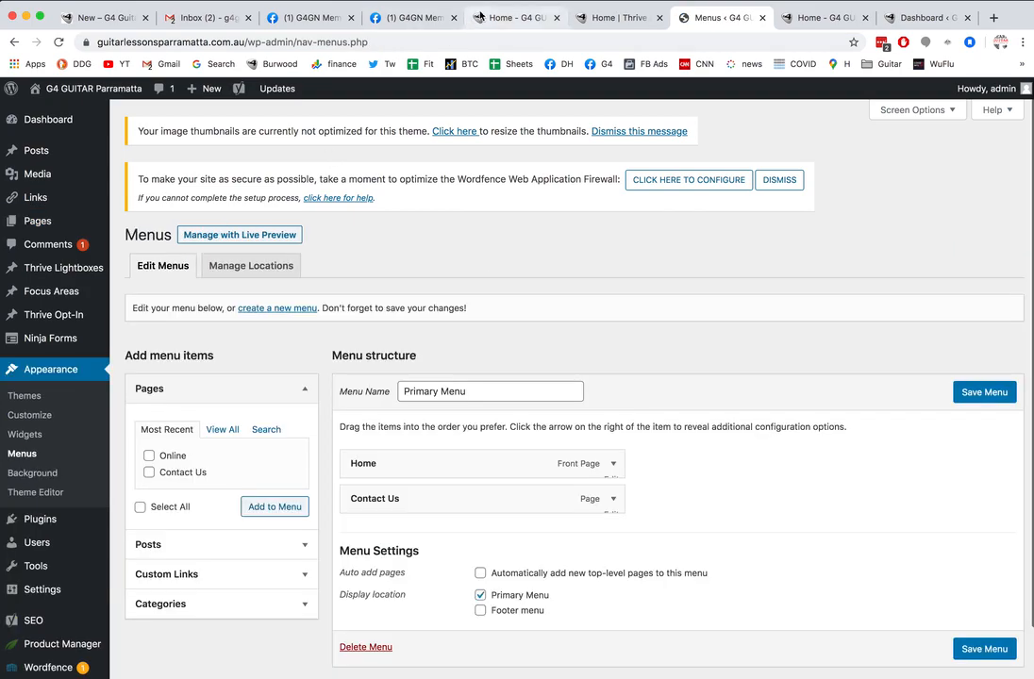
{"action": "left_click", "coordinate": [517, 17]}
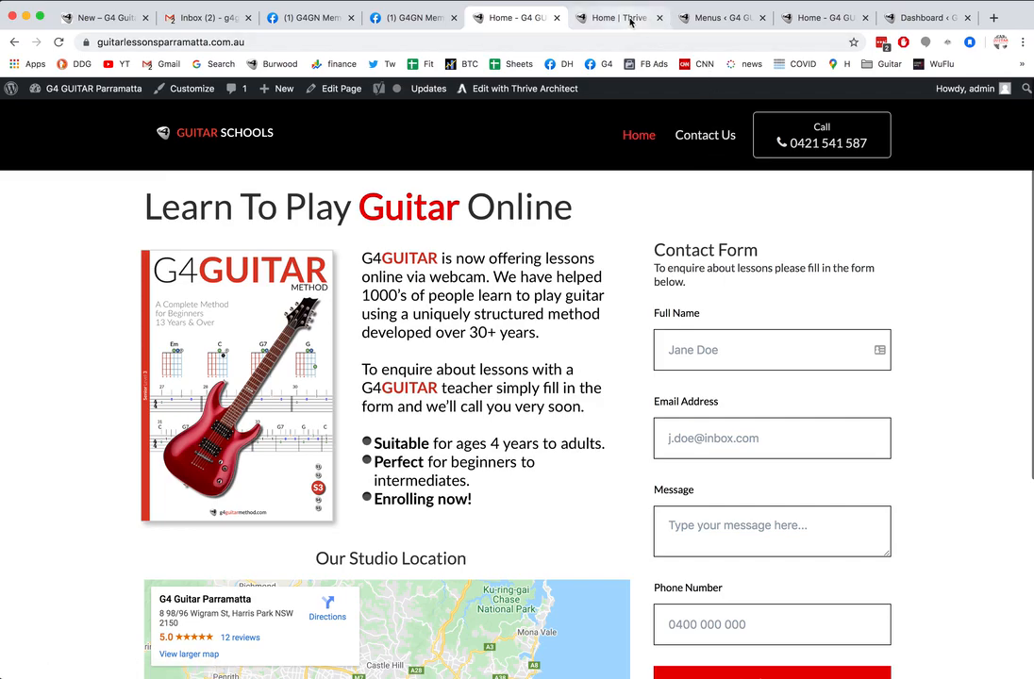
{"action": "left_click", "coordinate": [709, 21]}
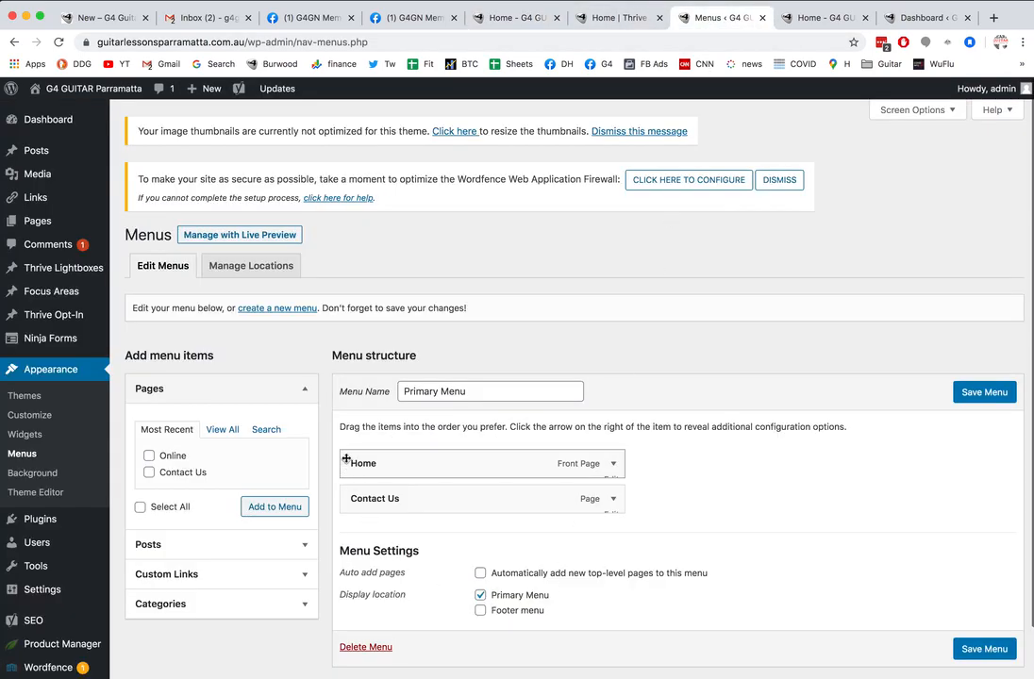
Step: Select and deselect the Online page as a candidate menu item, and expand the Contact Us item's settings for review
{"action": "left_click", "coordinate": [149, 456]}
{"action": "left_click", "coordinate": [162, 459]}
{"action": "left_click", "coordinate": [614, 499]}
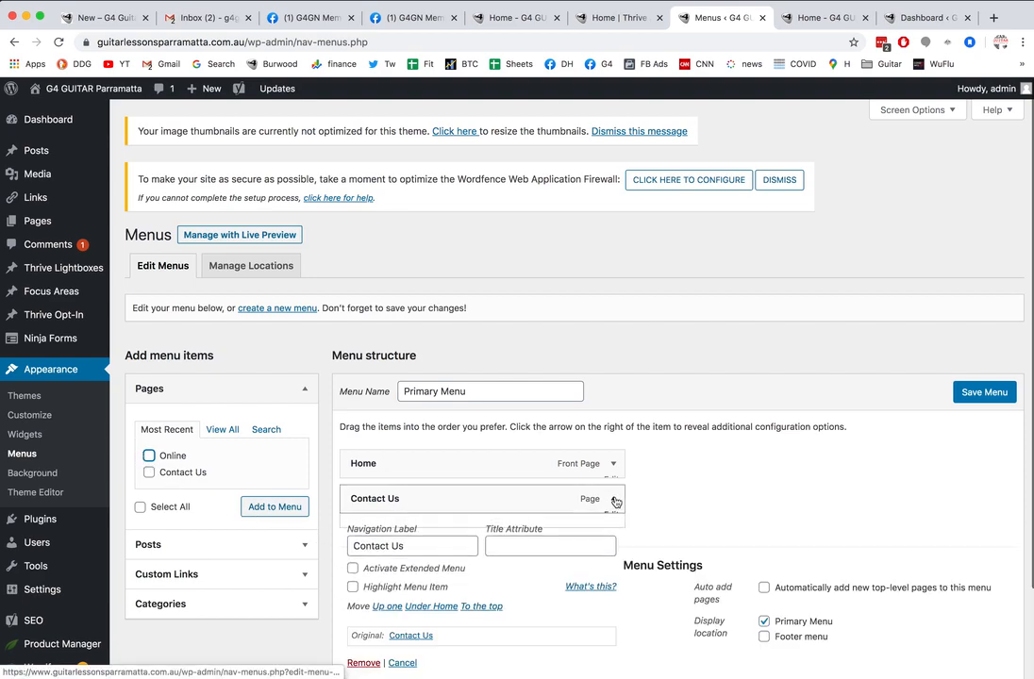
{"action": "scroll", "coordinate": [548, 575], "scroll_direction": "down", "scroll_amount": 2}
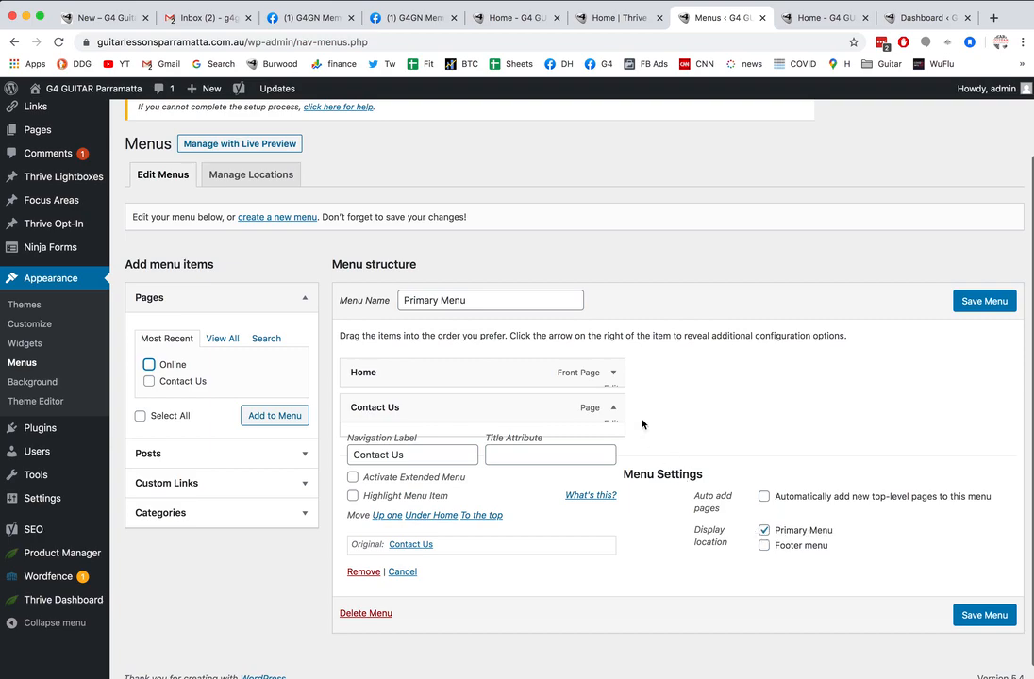
{"action": "scroll", "coordinate": [551, 567], "scroll_direction": "up", "scroll_amount": 2}
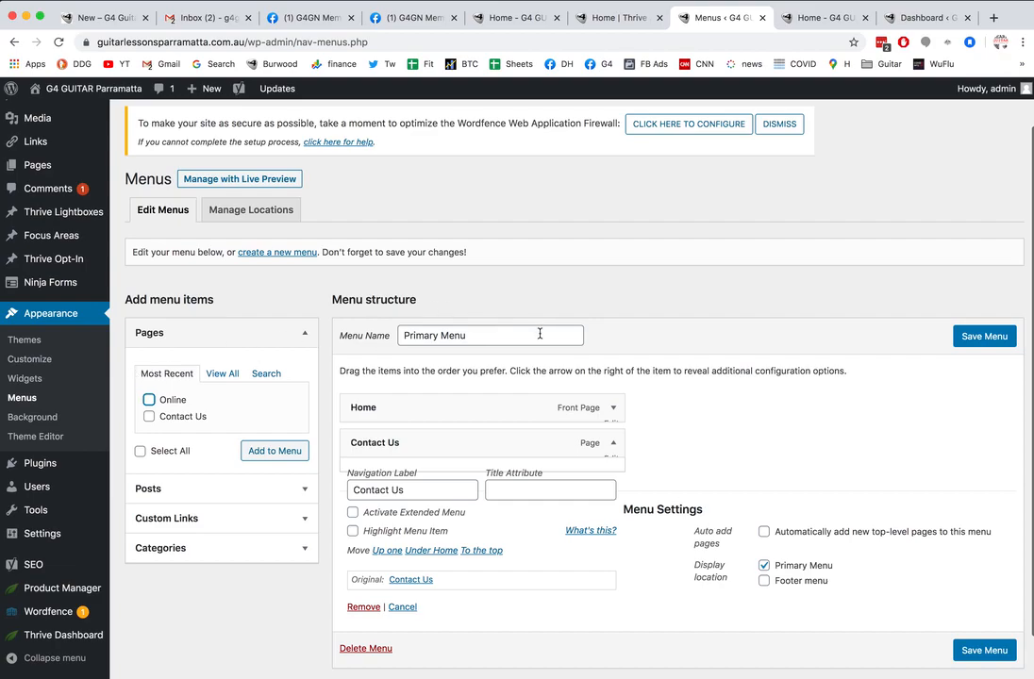
{"action": "scroll", "coordinate": [76, 362], "scroll_direction": "up", "scroll_amount": 1}
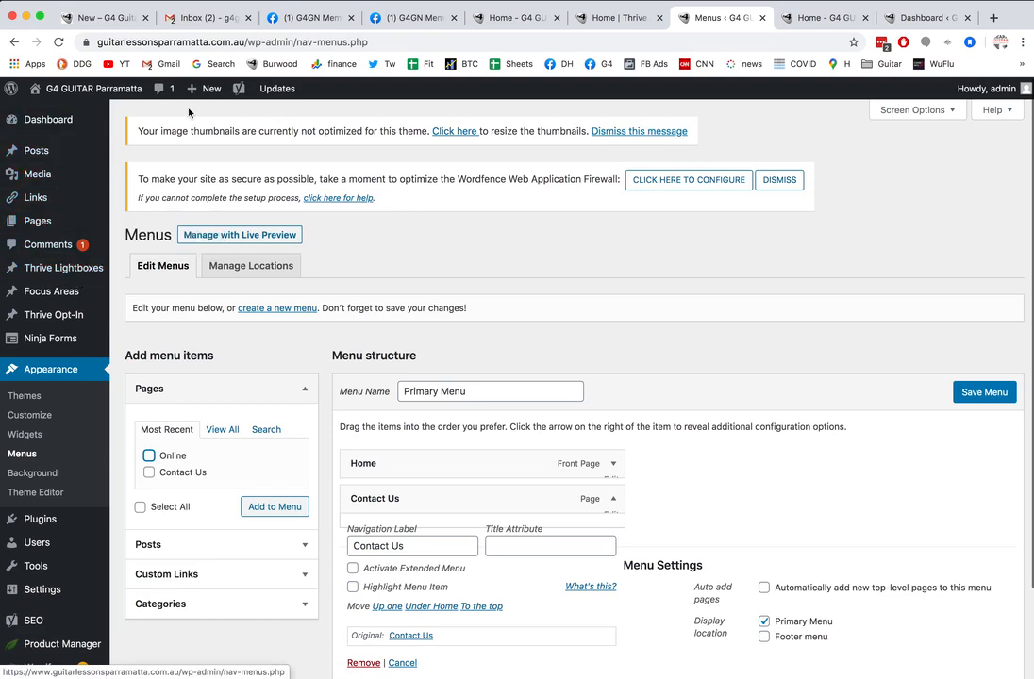
Step: Return to the list of all pages and view the live Online page in a new tab
{"action": "mouse_move", "coordinate": [70, 128]}
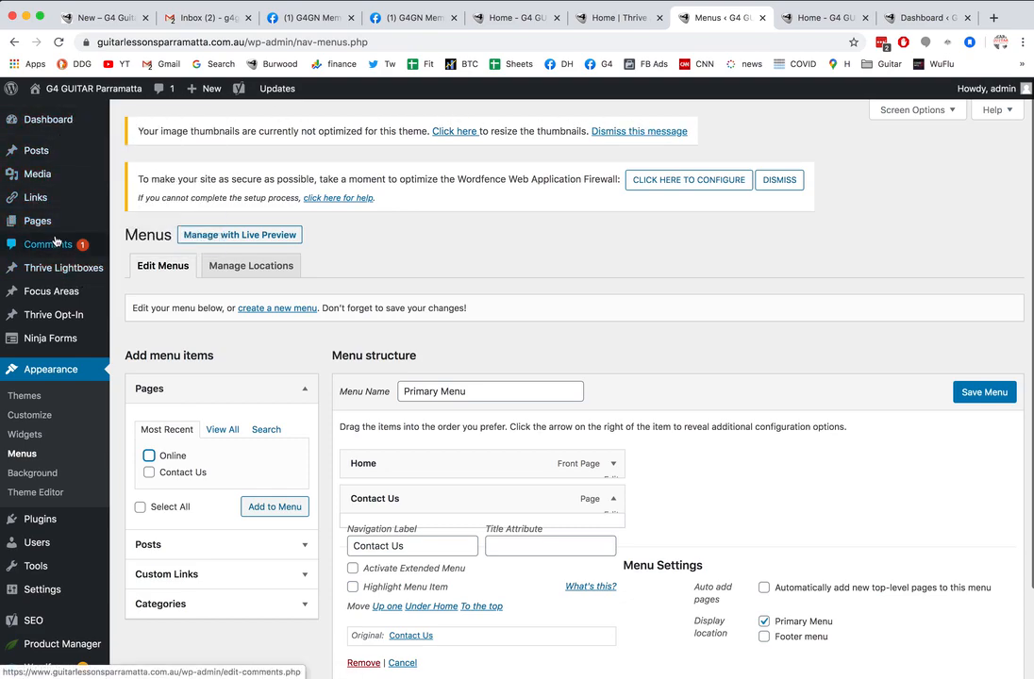
{"action": "mouse_move", "coordinate": [46, 230]}
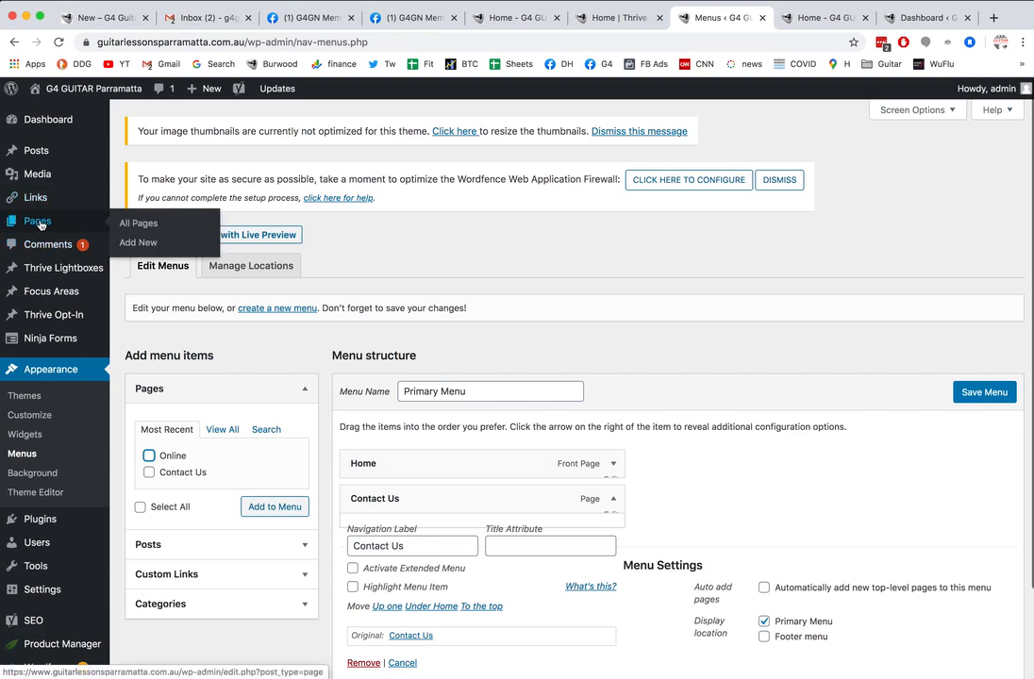
{"action": "left_click", "coordinate": [133, 224]}
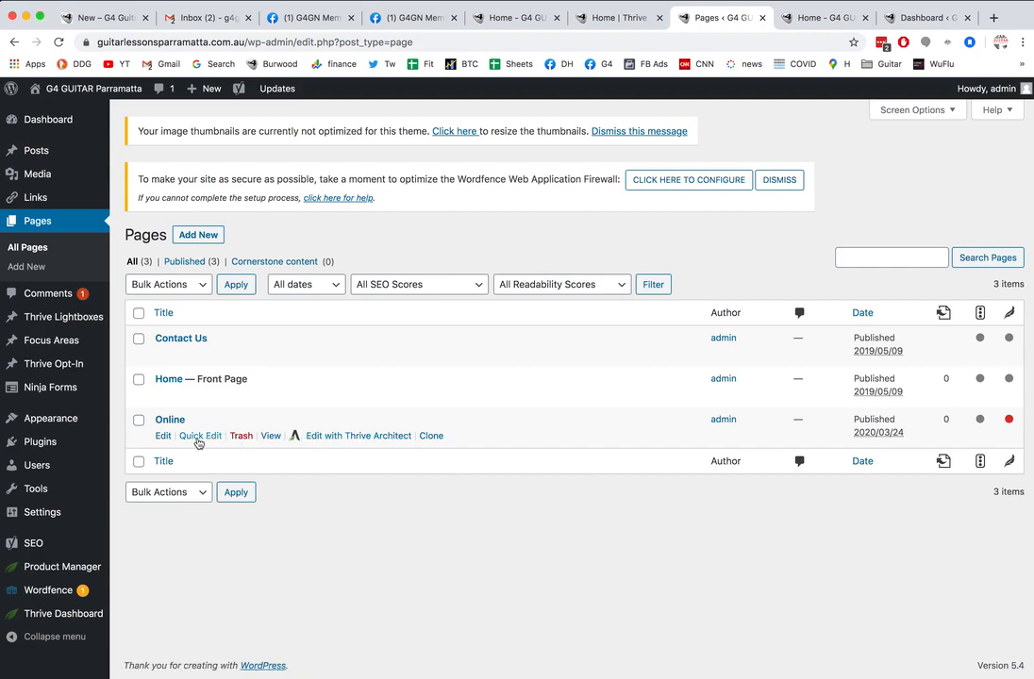
{"action": "left_click", "coordinate": [269, 436], "text": "super"}
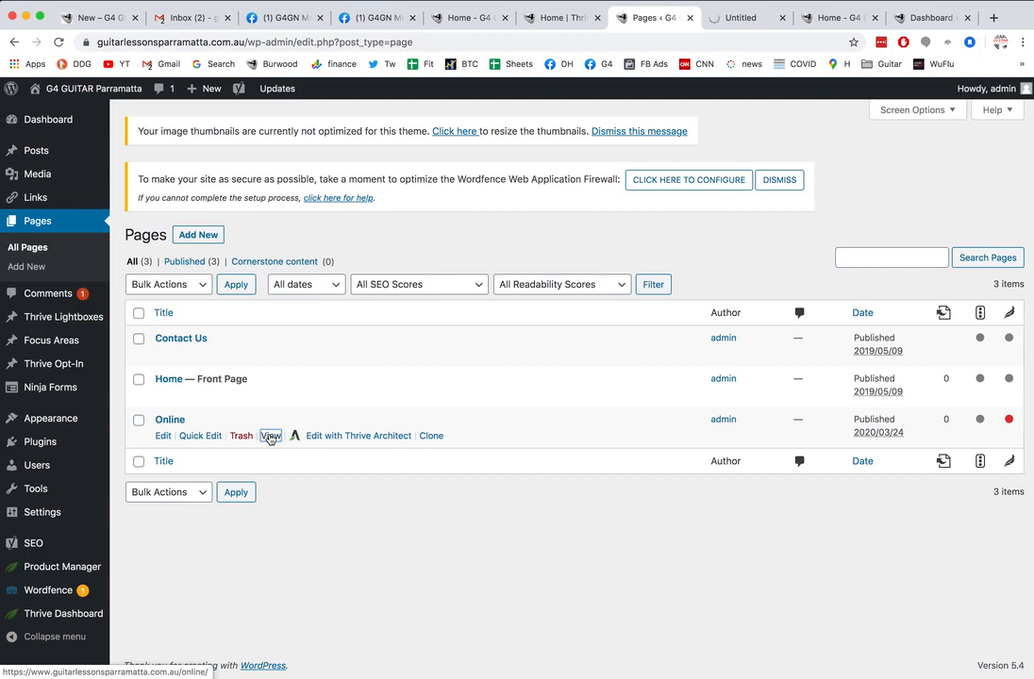
{"action": "left_click", "coordinate": [747, 19]}
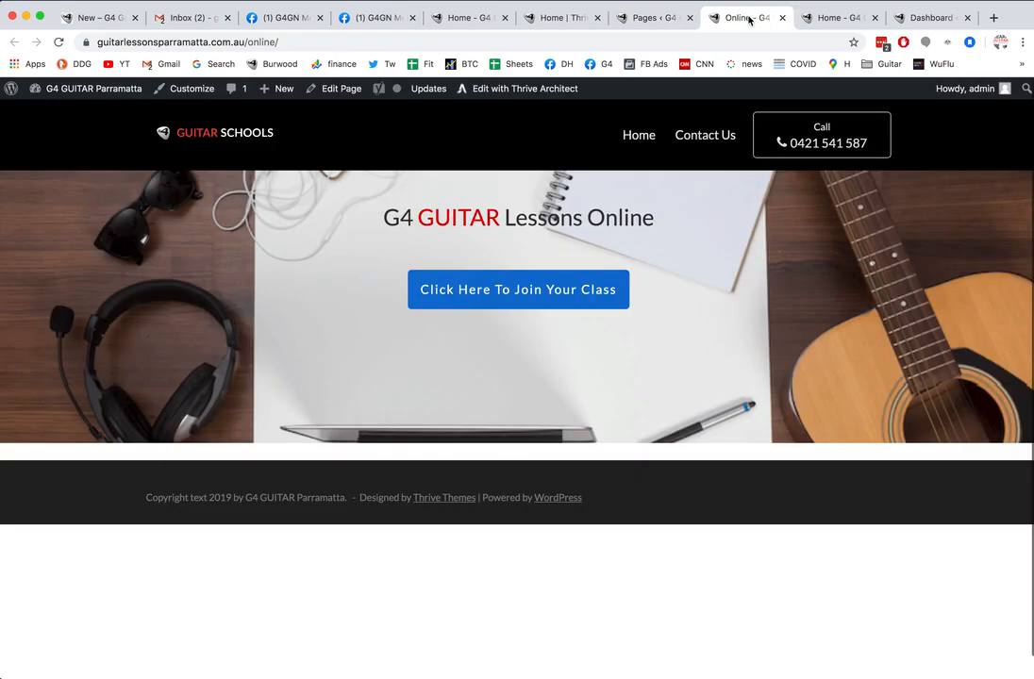
Step: Open the Online page in Thrive Architect, inspect the "Click Here To Join Your Class" button's options, and close the page's tab
{"action": "left_click", "coordinate": [534, 93]}
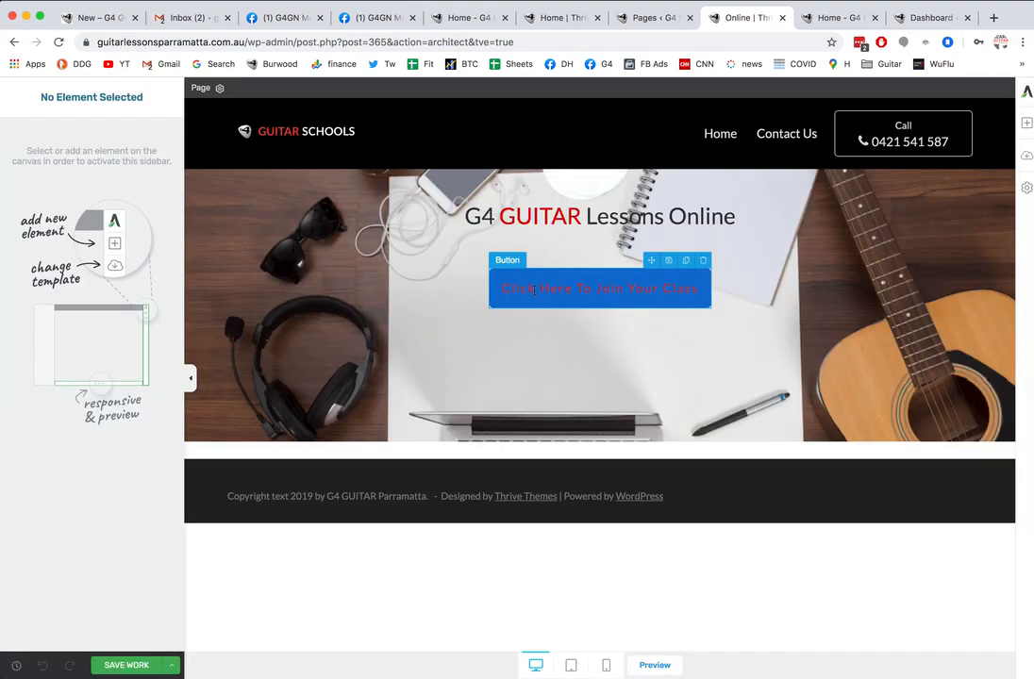
{"action": "left_click", "coordinate": [546, 280]}
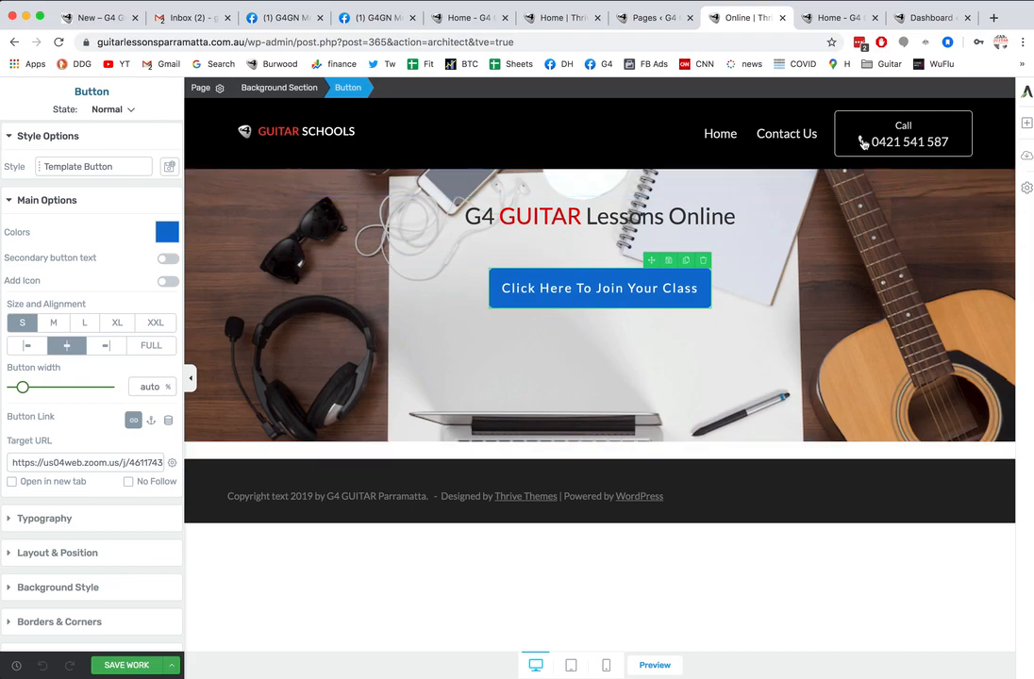
{"action": "left_click", "coordinate": [782, 18]}
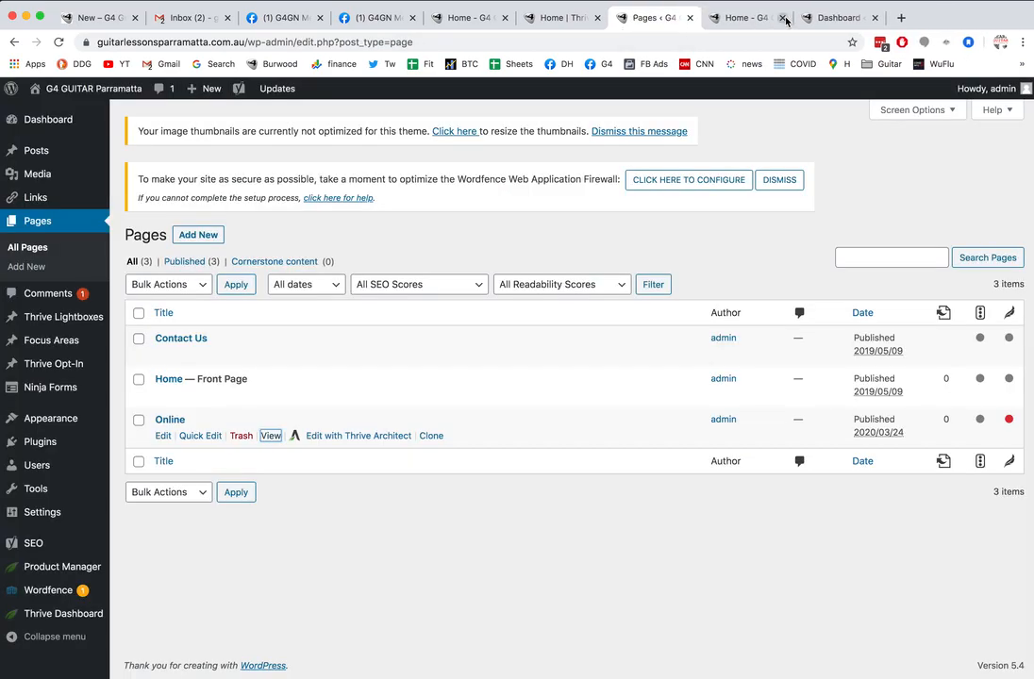